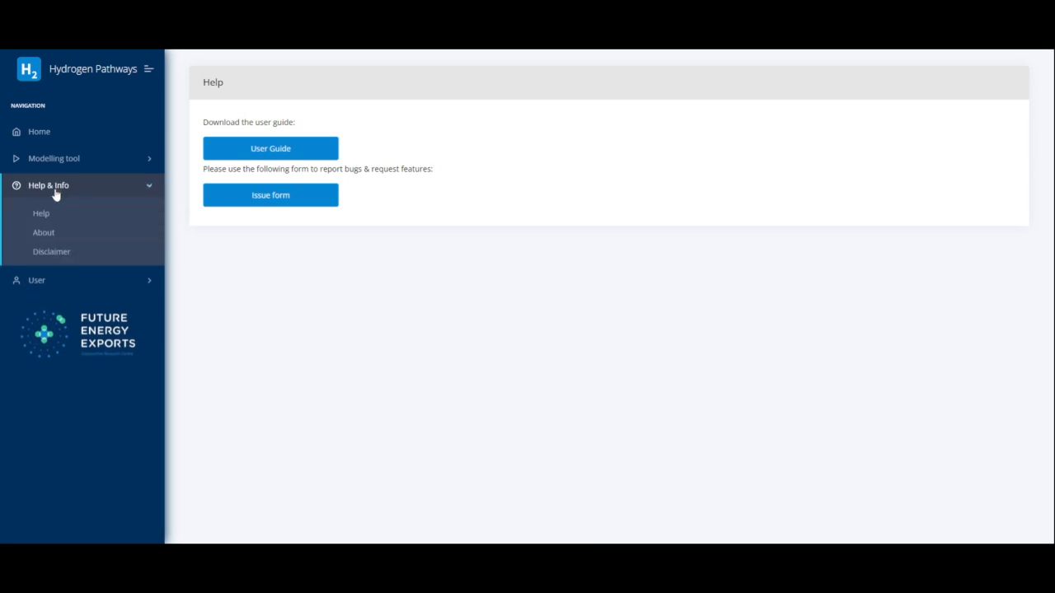
Step: Open the About information and highlight the recommended citation for the website
click(45, 236)
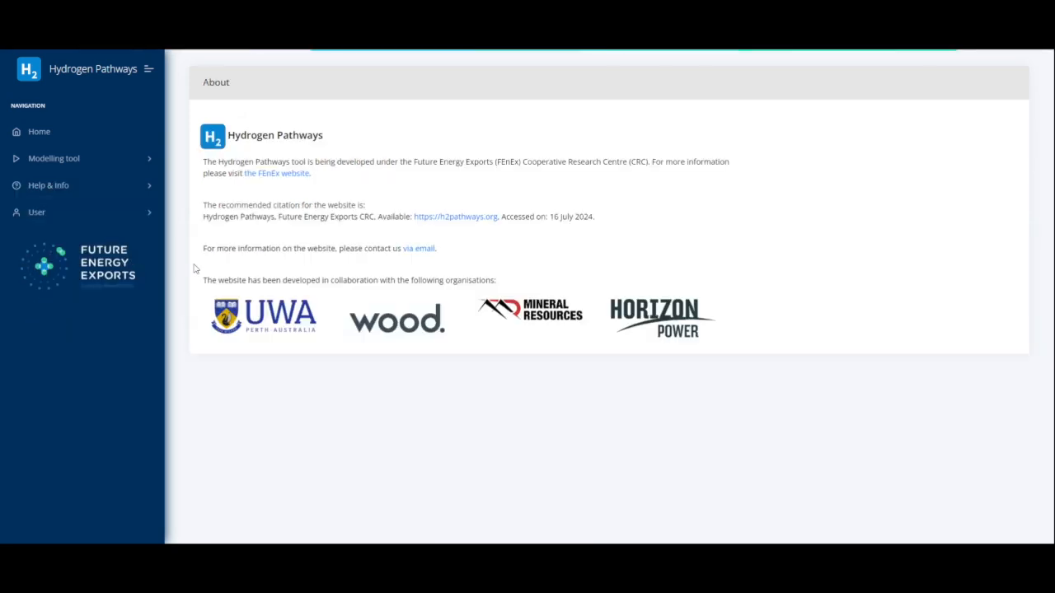
drag(594, 216, 203, 216)
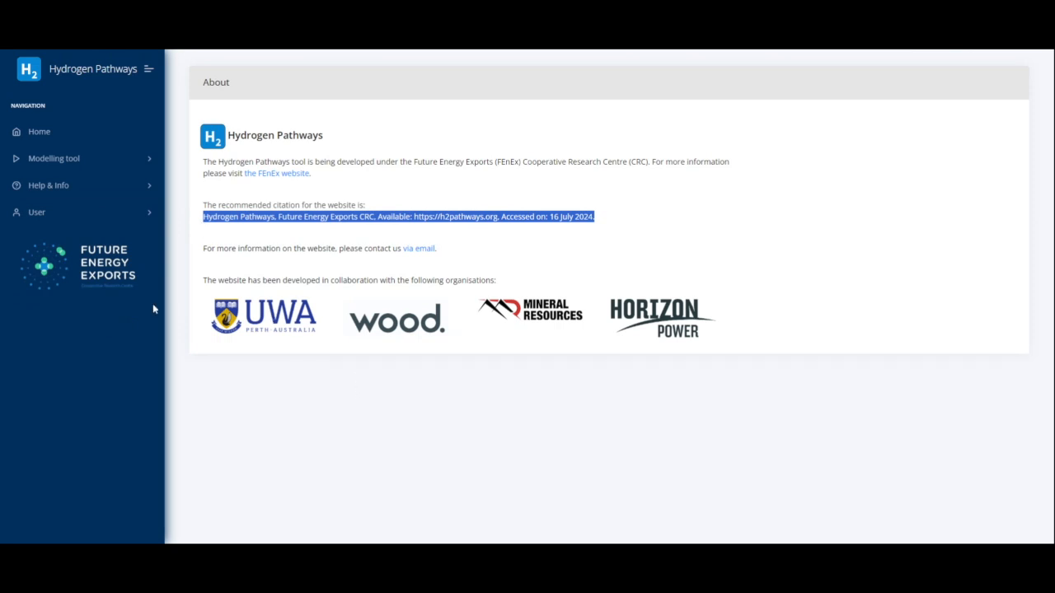
click(59, 183)
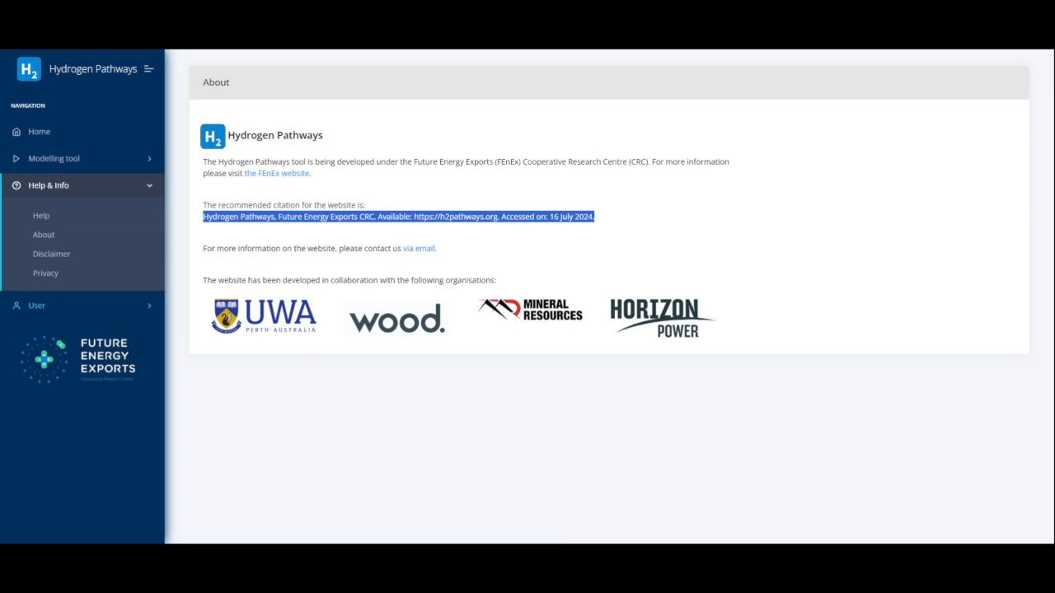
click(43, 159)
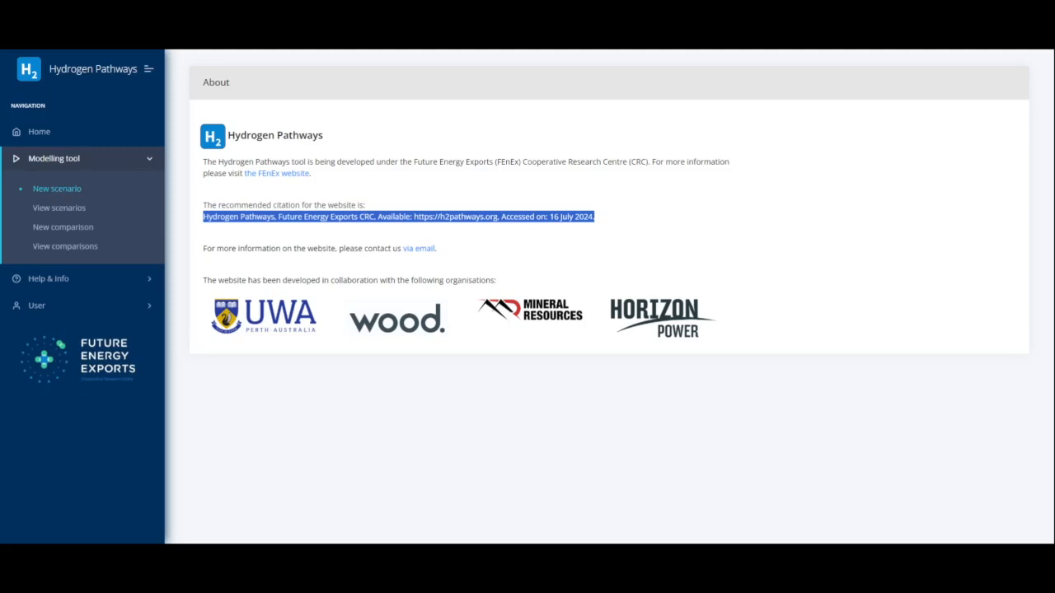
click(58, 209)
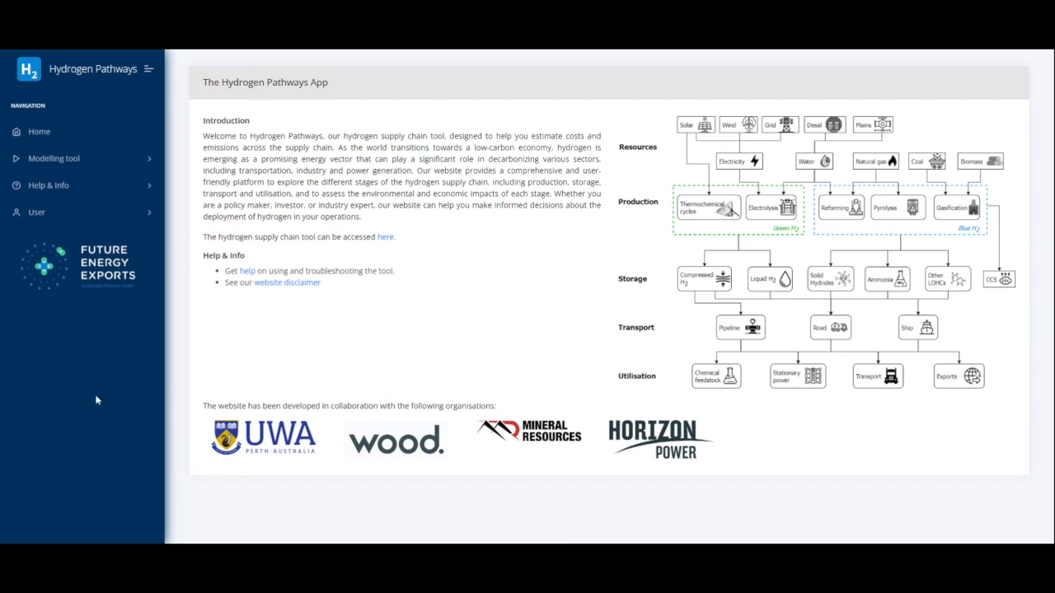
Step: Create a new scenario named "jp test 1" and submit it with the default project parameters
click(76, 162)
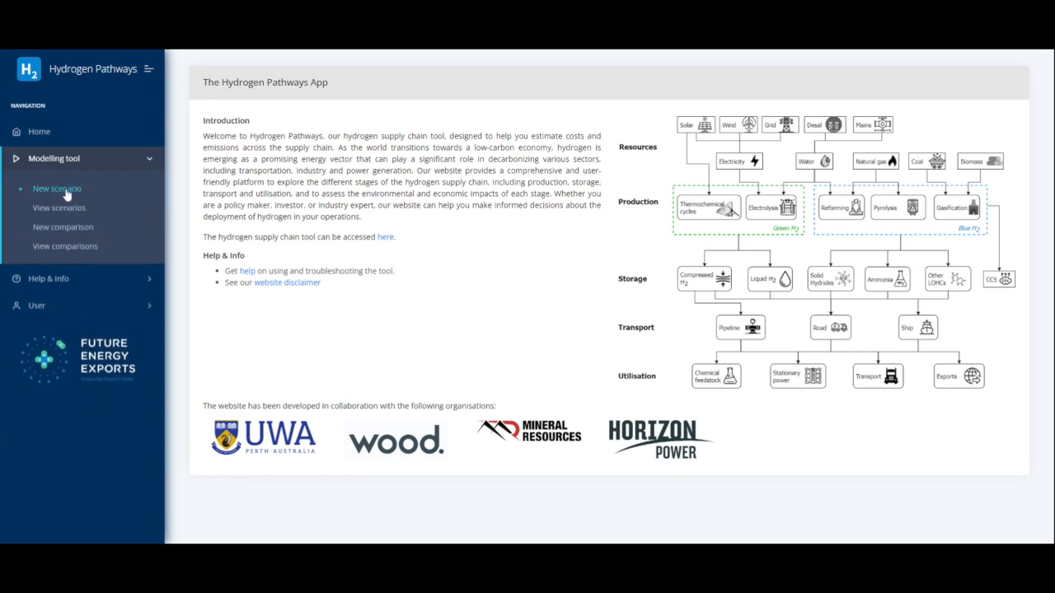
click(65, 190)
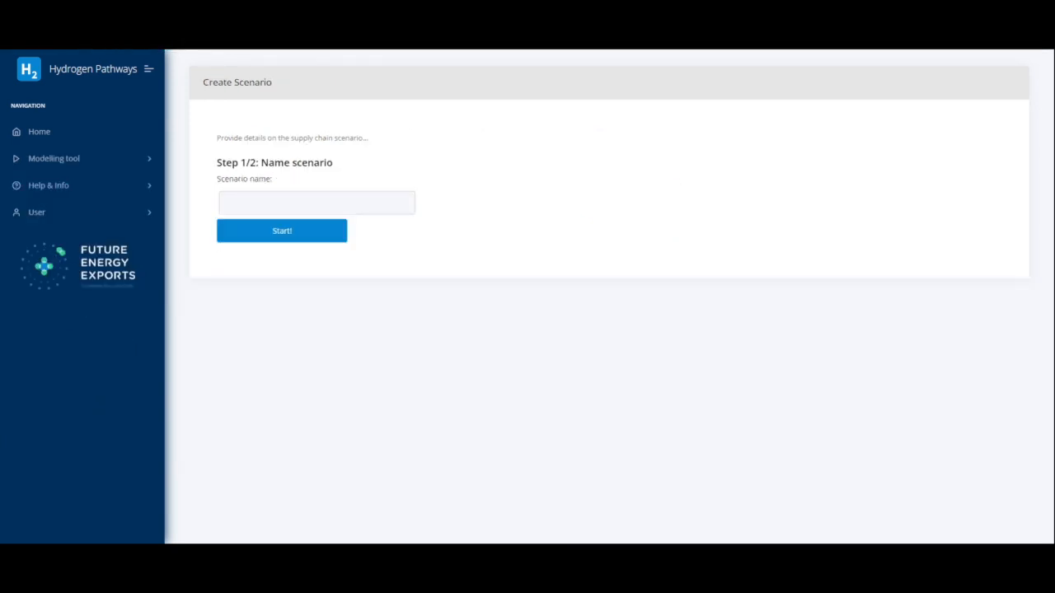
click(317, 202)
text(jp test 1)
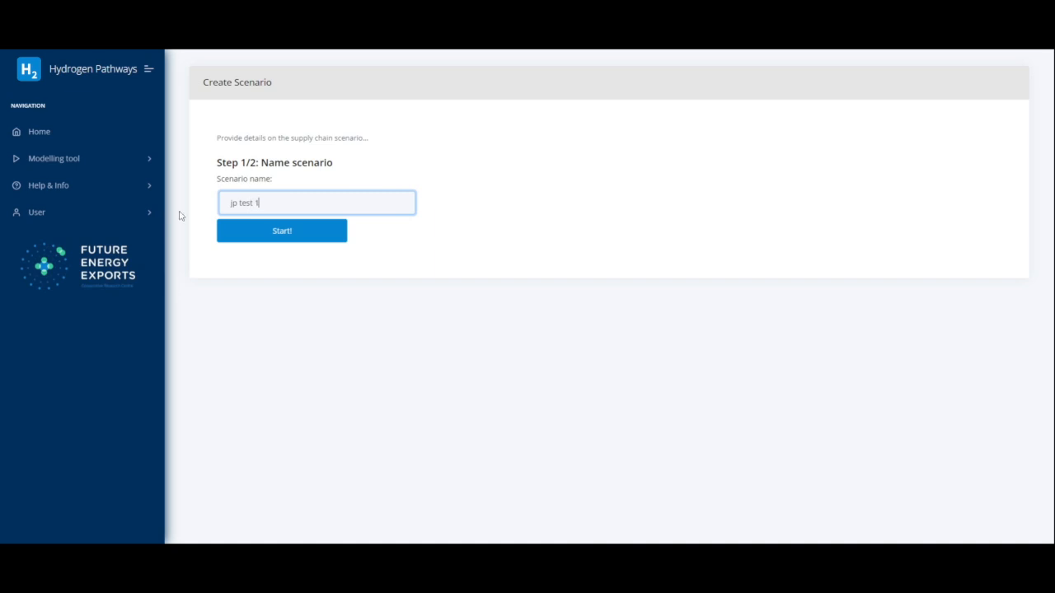
click(265, 233)
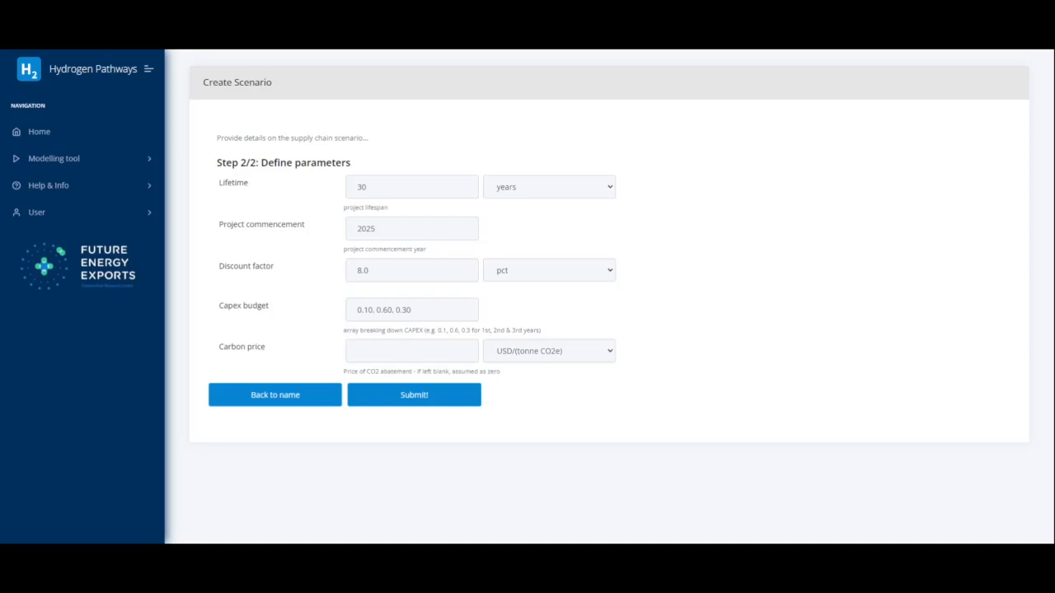
drag(412, 310, 355, 310)
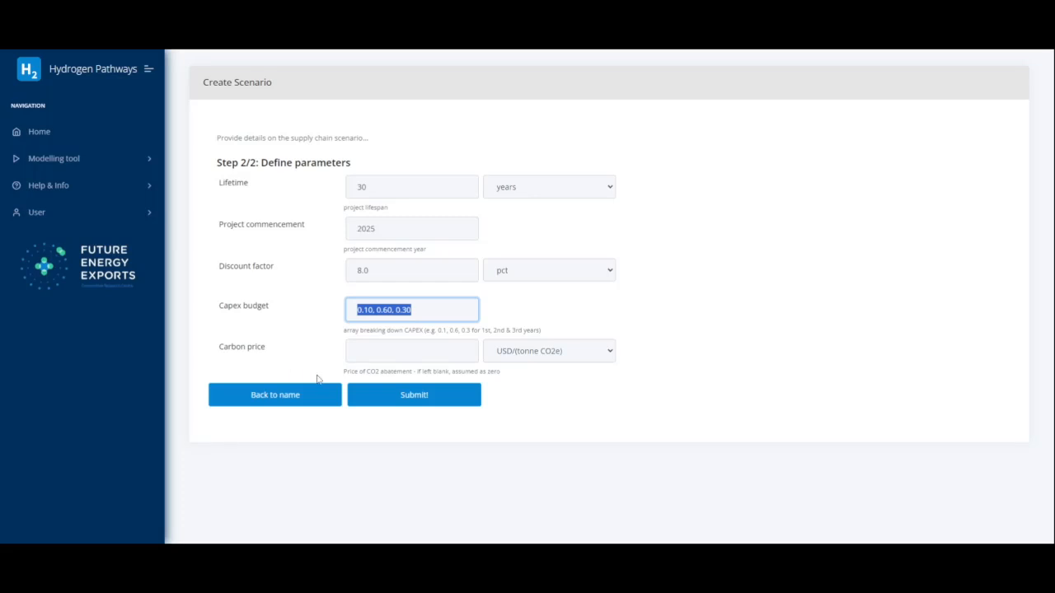
click(420, 401)
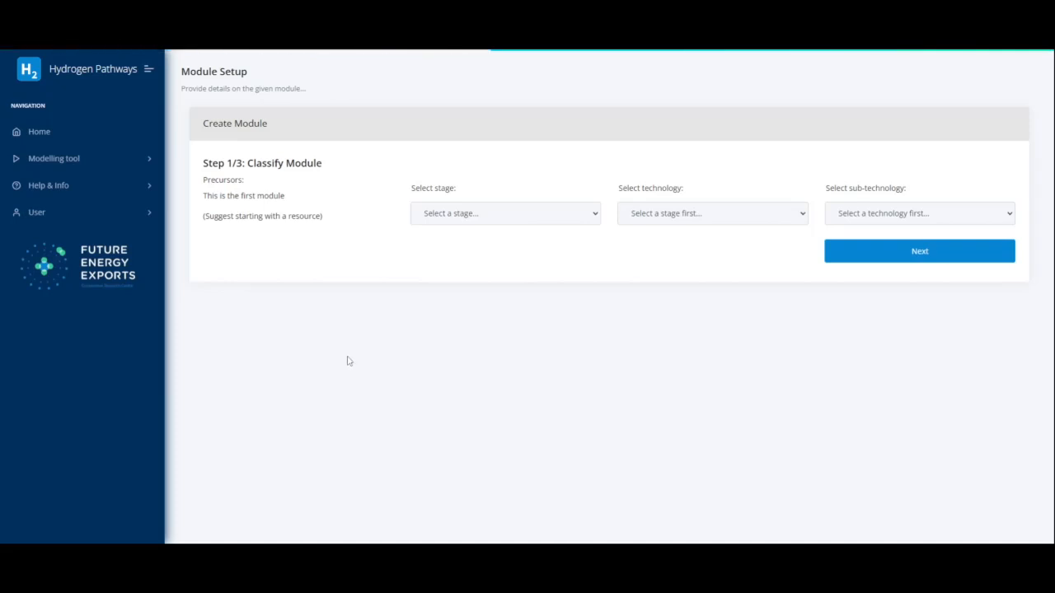
click(433, 216)
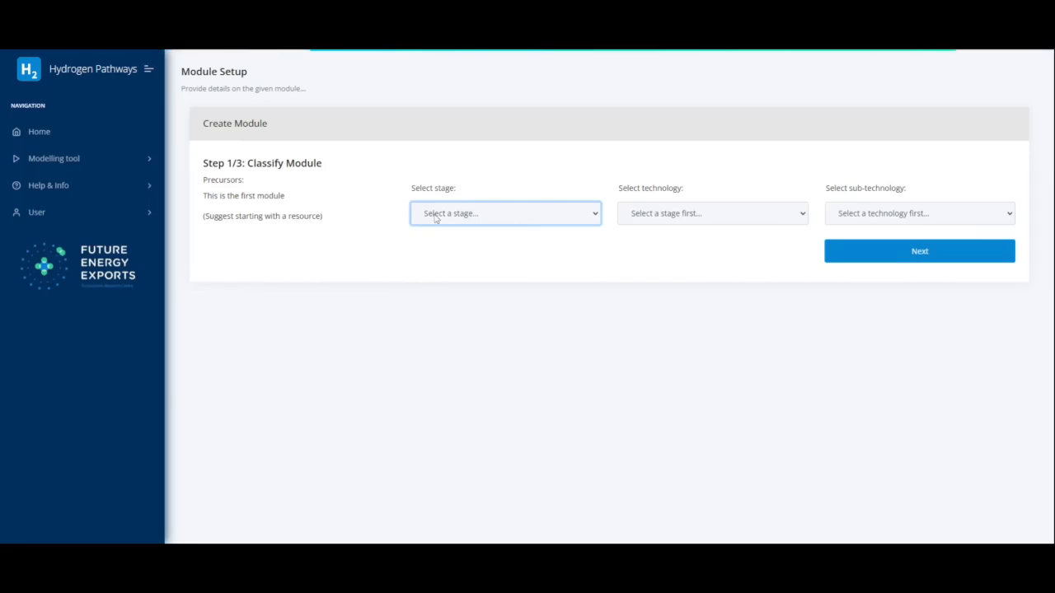
click(691, 216)
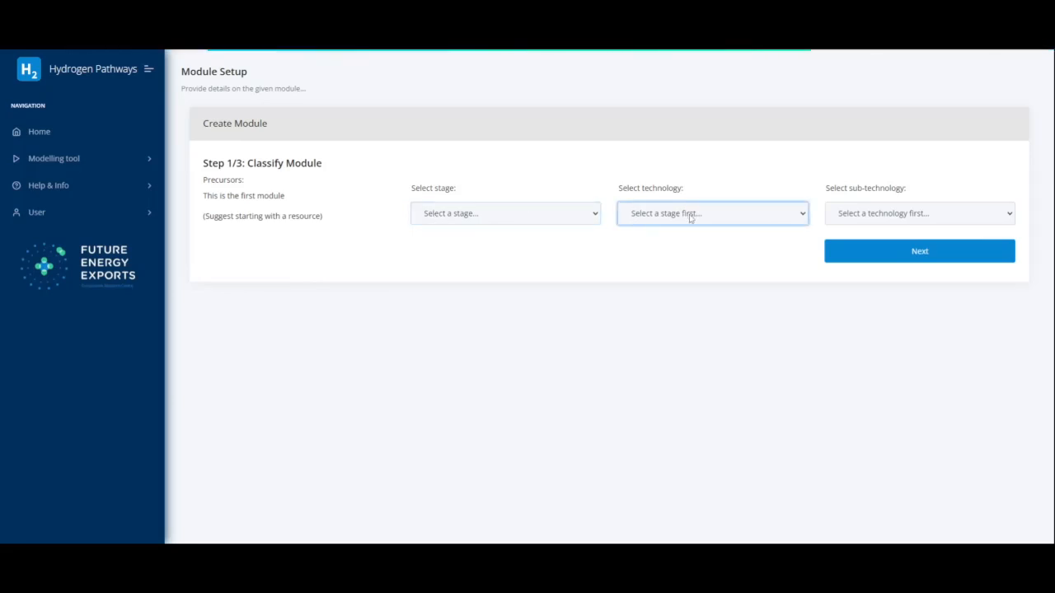
click(926, 216)
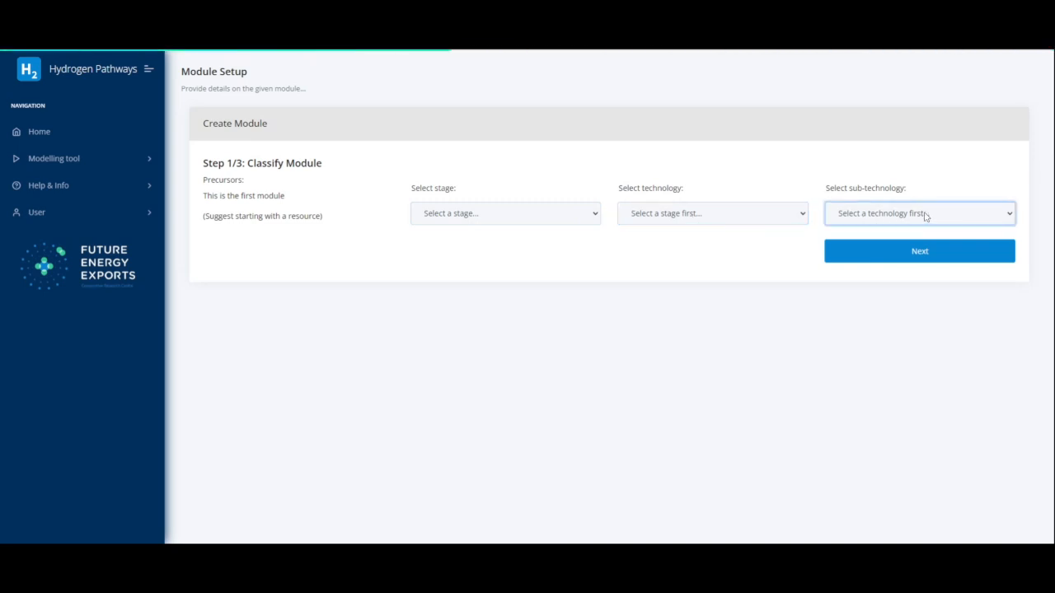
click(265, 252)
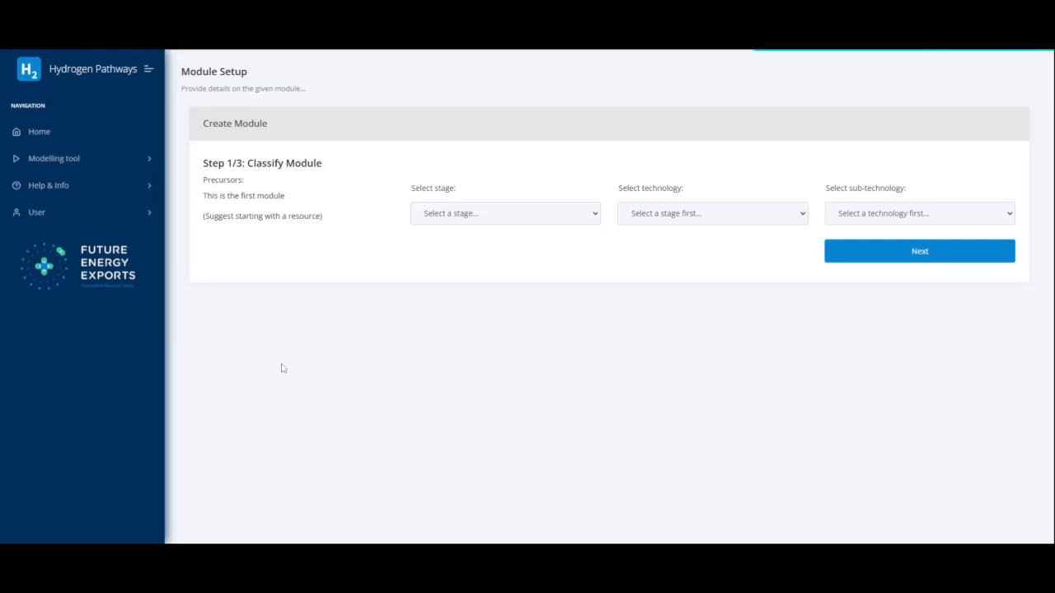
Step: Classify the first module as stage Resource, technology Electricity and sub-technology Solar, and proceed to its location
click(535, 218)
click(476, 247)
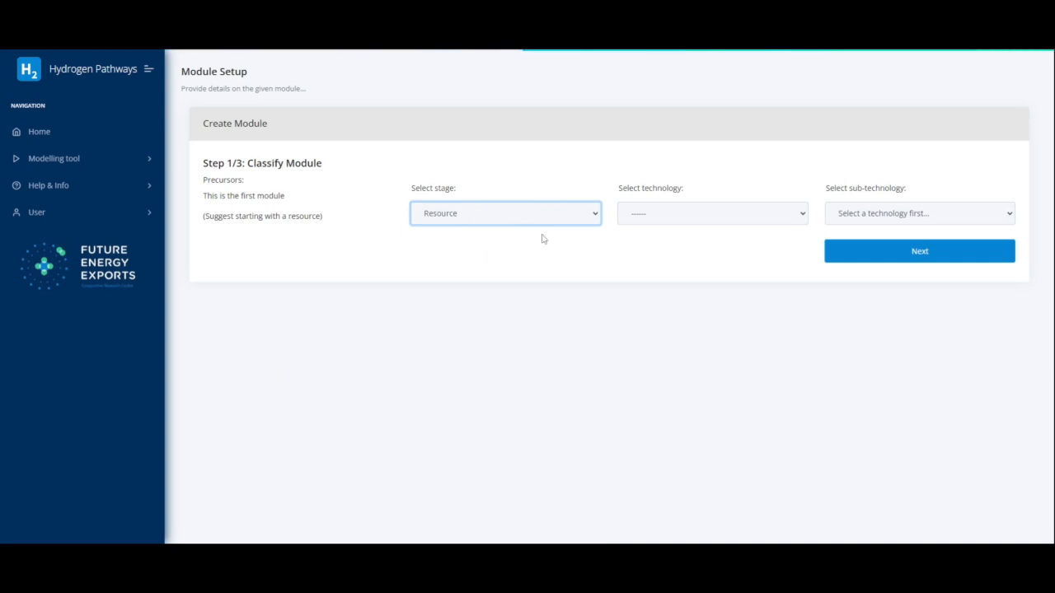
click(669, 215)
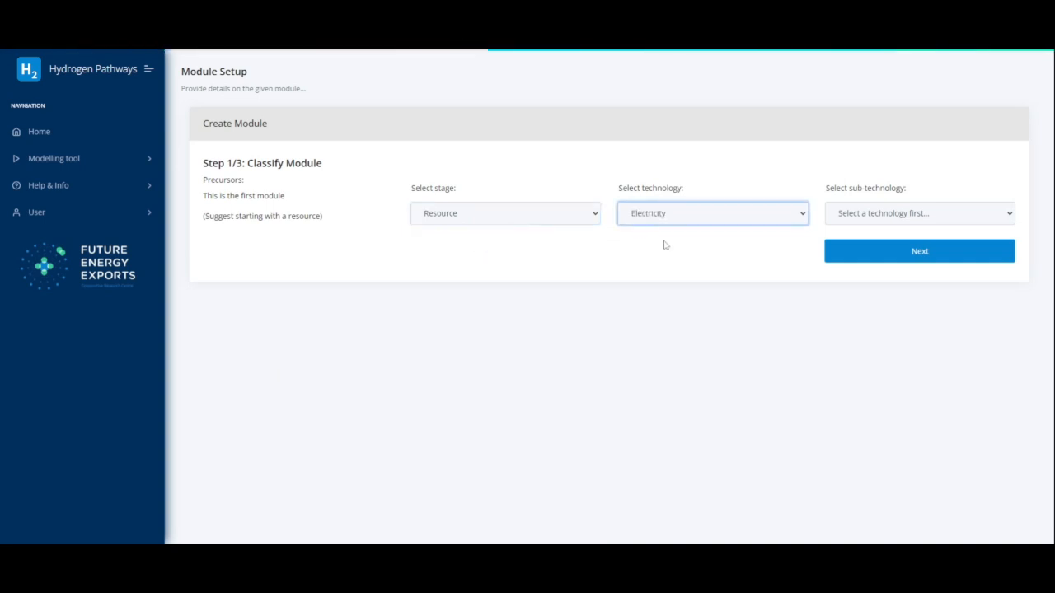
click(904, 216)
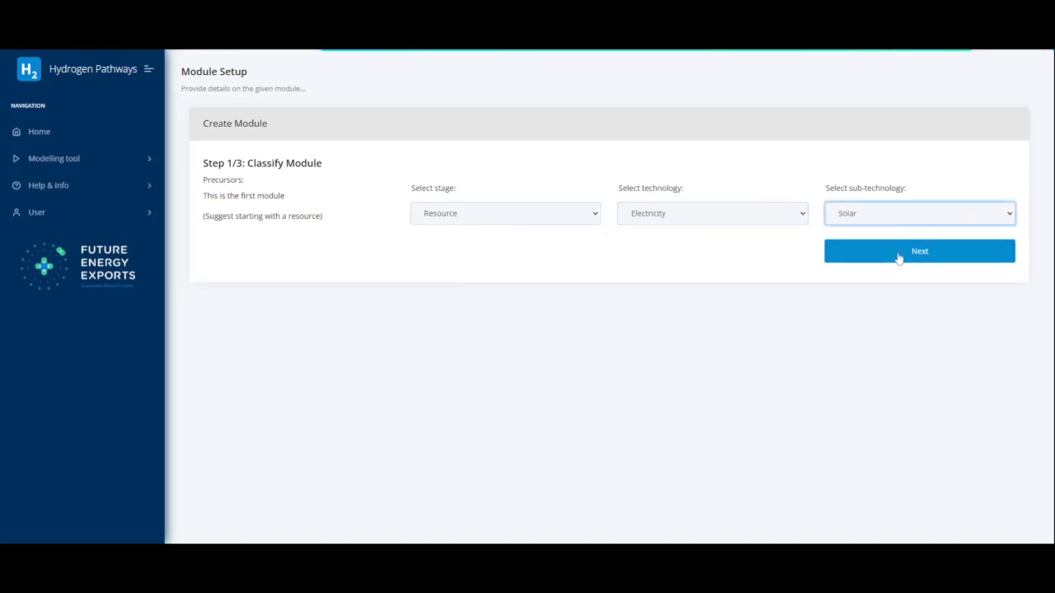
click(898, 258)
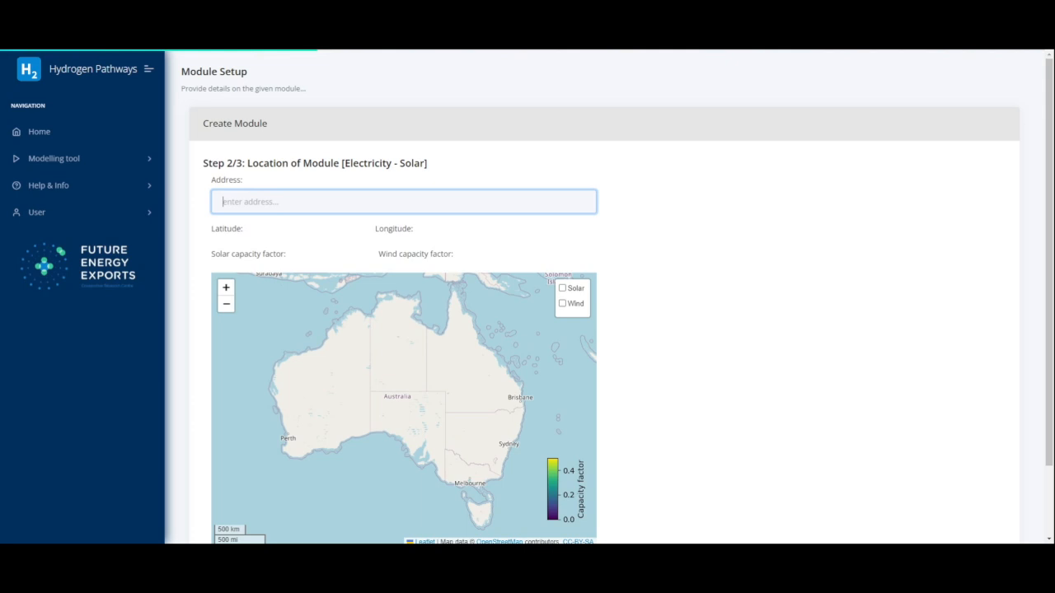
Step: Locate the solar module at the site's street address in Karratha Industrial Estate, Western Australia, and proceed to its parameters
text(3890 coo)
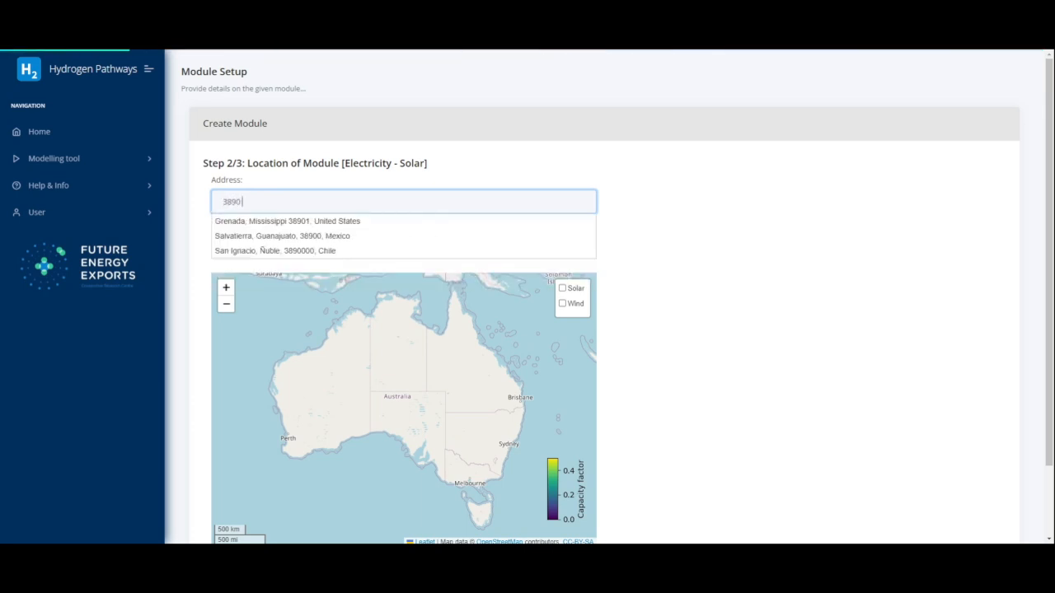
key(Down)
key(Down)
key(Up)
key(Return)
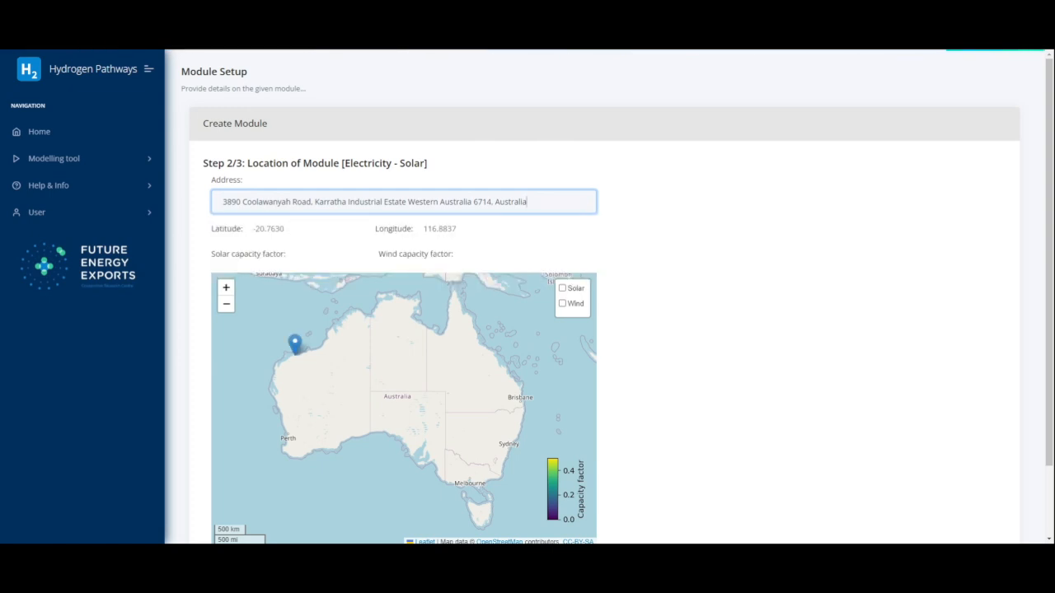
scroll(696, 443, down, 1)
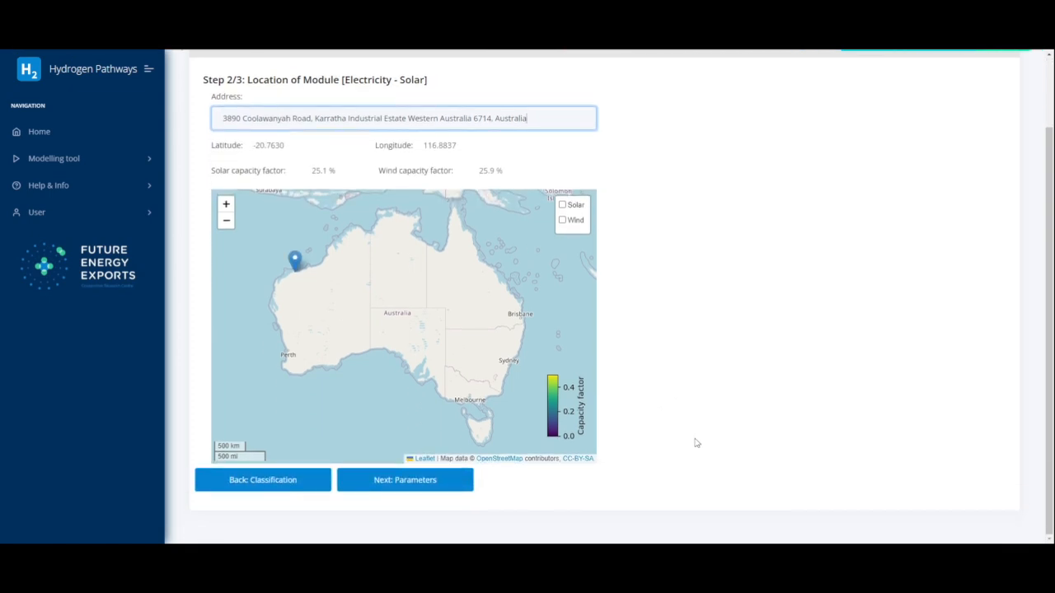
click(413, 486)
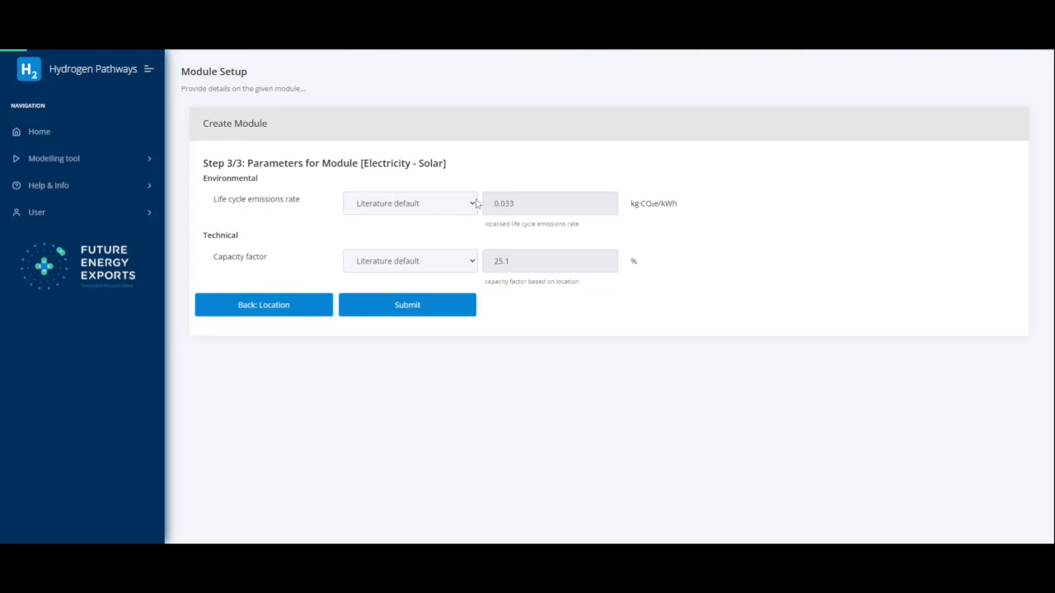
click(391, 207)
click(388, 236)
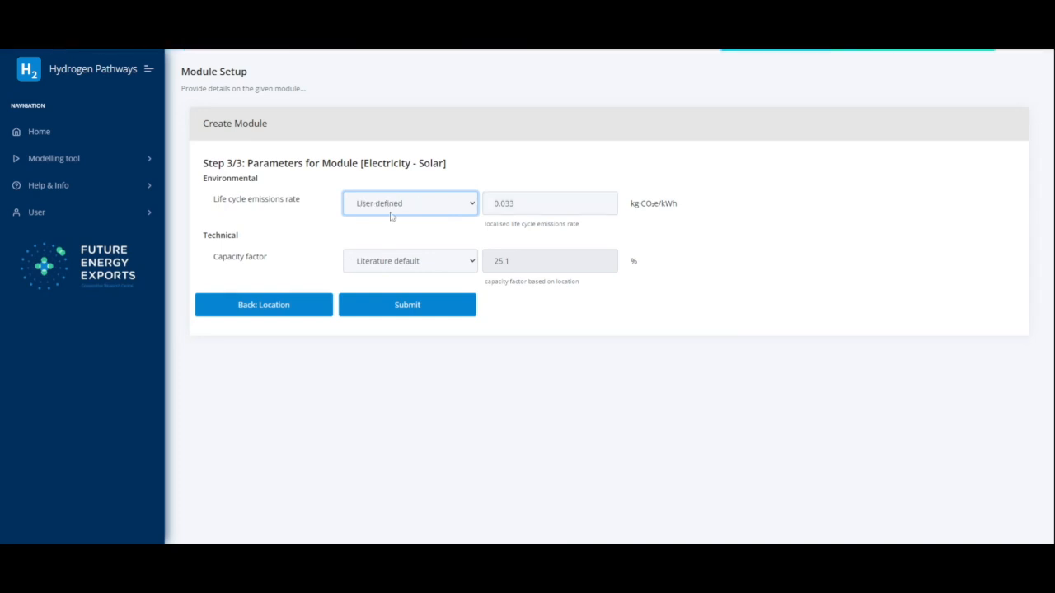
click(390, 212)
click(391, 218)
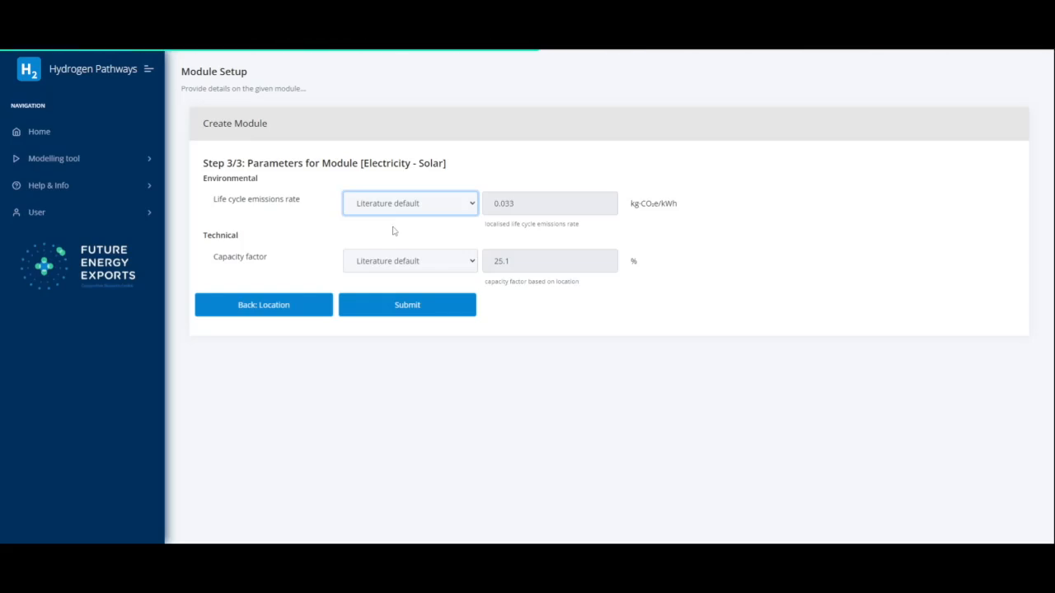
Step: Submit the solar electricity module with the literature default emissions rate and capacity factor
click(397, 307)
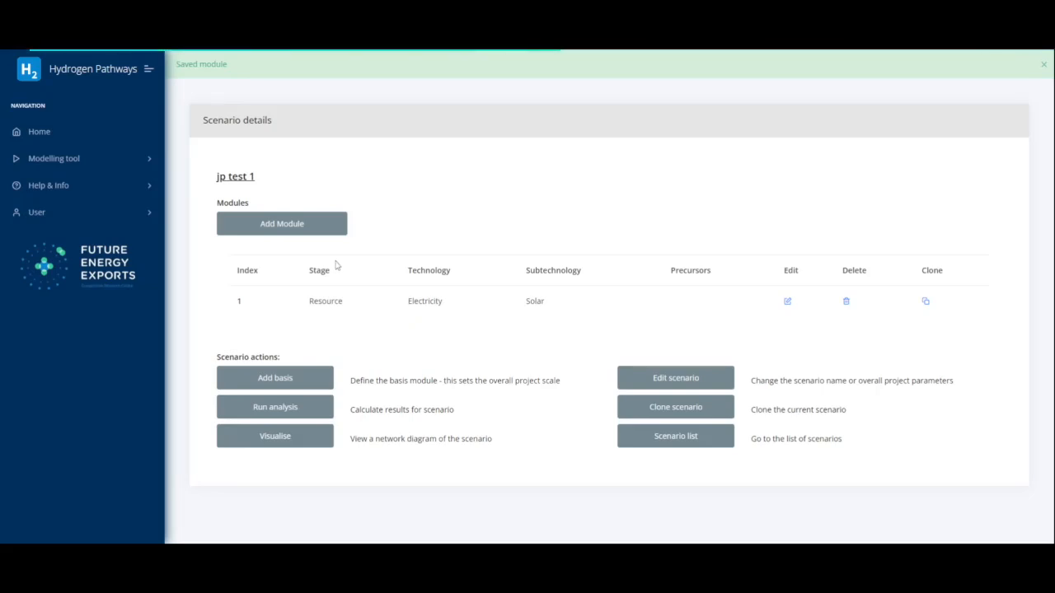
Step: Add a second module classified as Resource, Water, Desalination with the solar electricity resource as its precursor, and proceed to its location
click(287, 230)
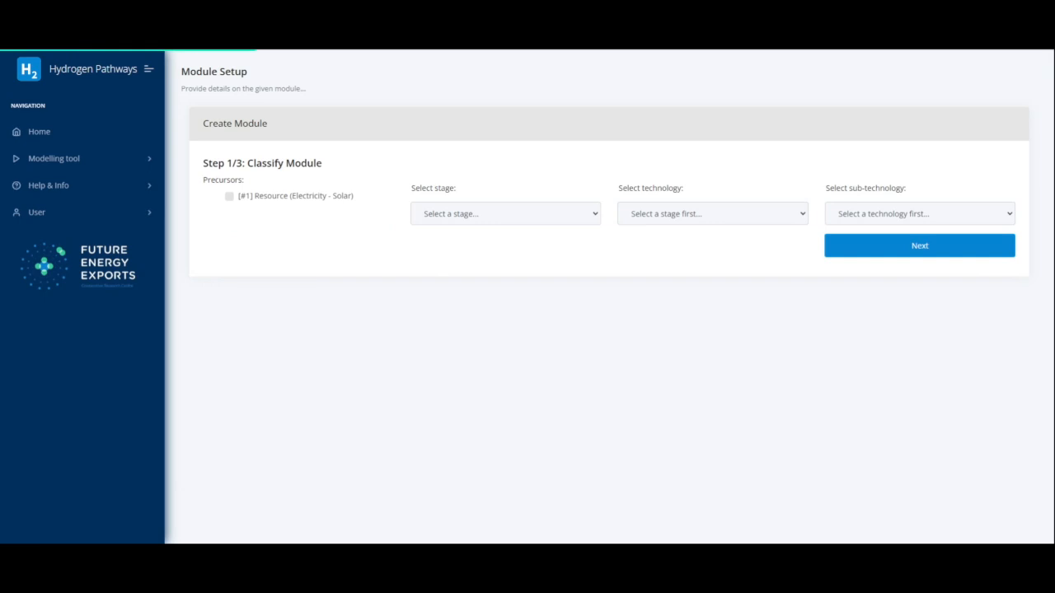
click(437, 216)
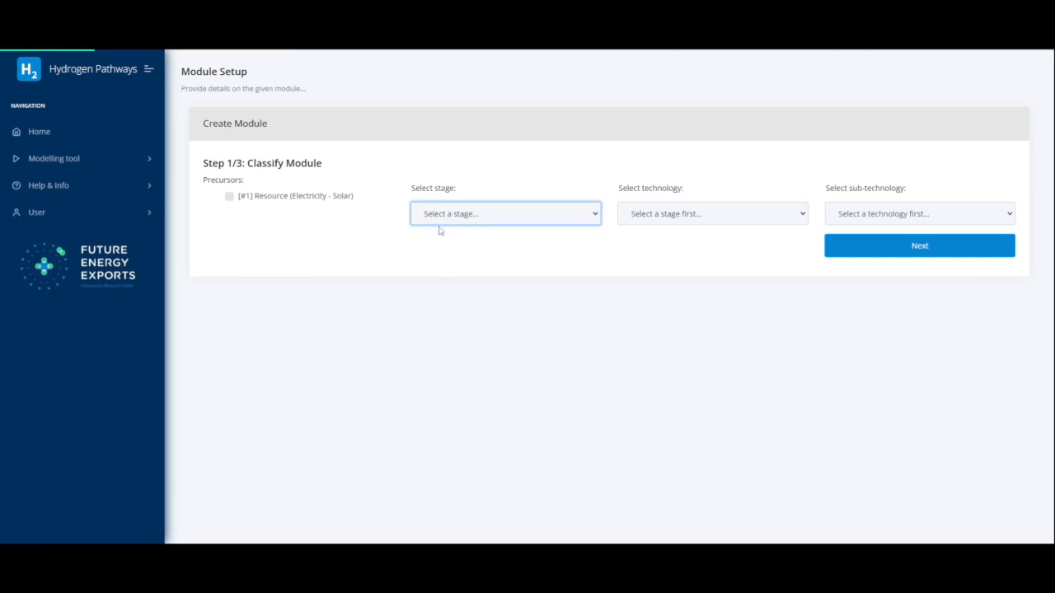
click(443, 245)
click(673, 230)
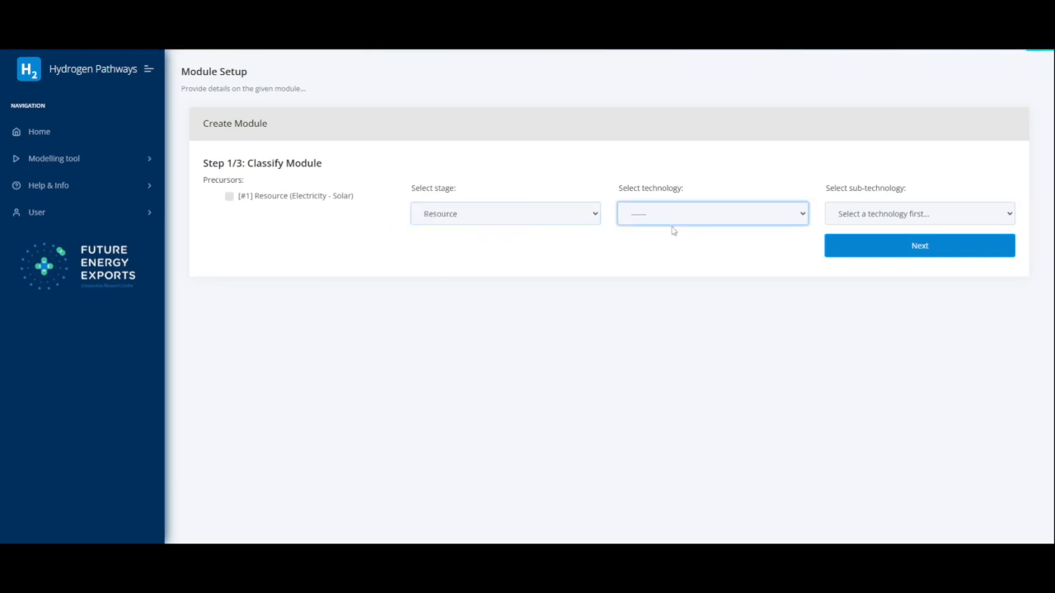
click(669, 248)
click(892, 219)
click(878, 244)
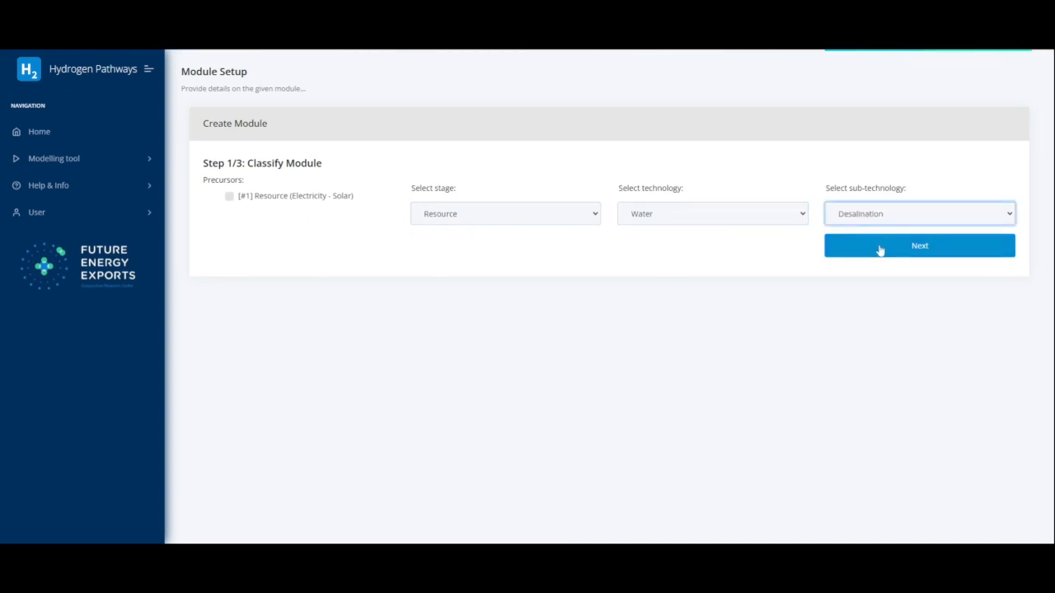
click(894, 256)
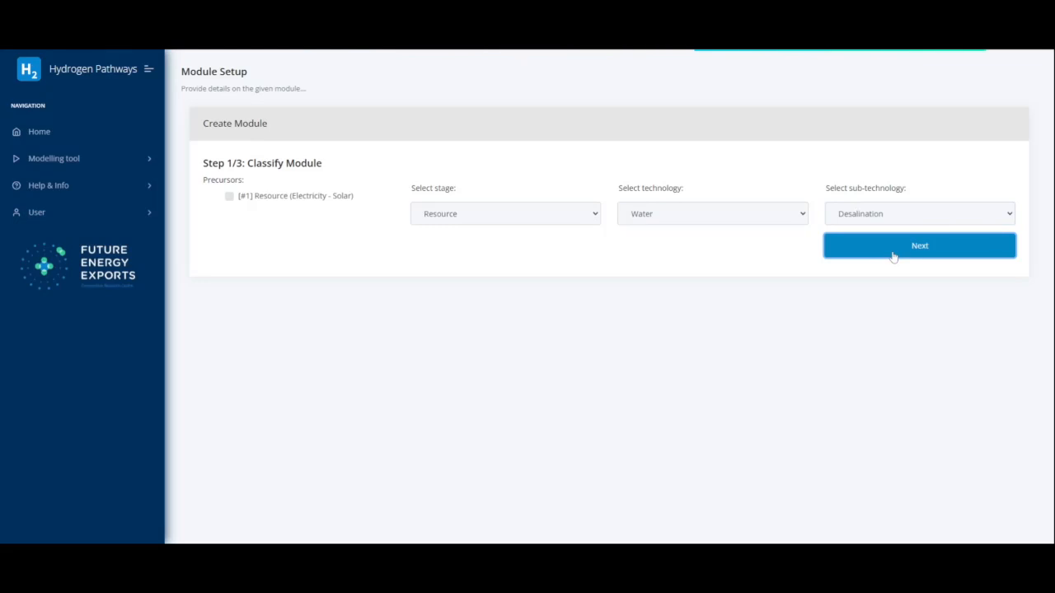
click(229, 197)
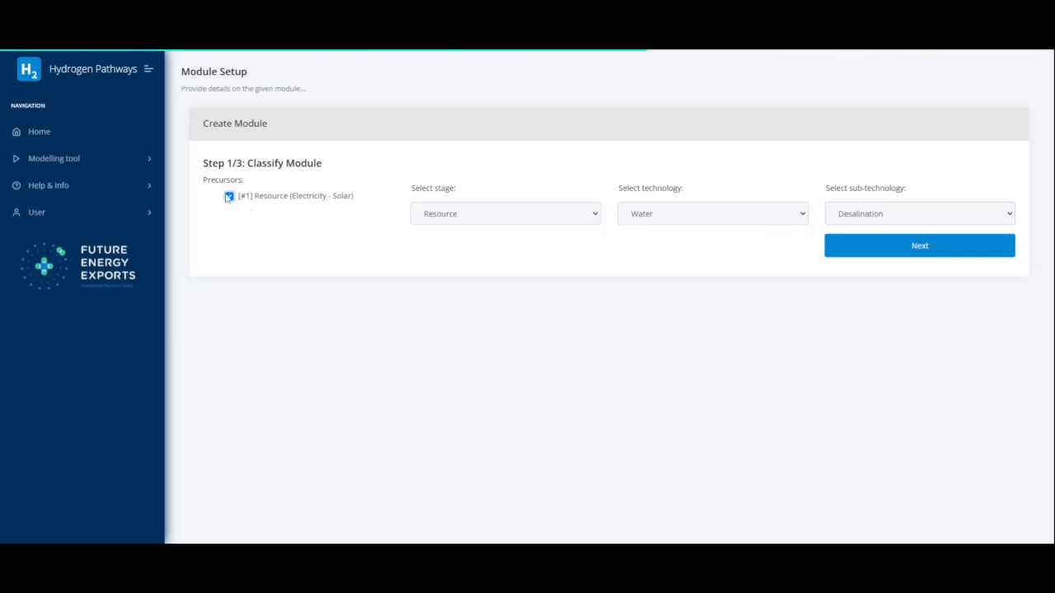
click(920, 247)
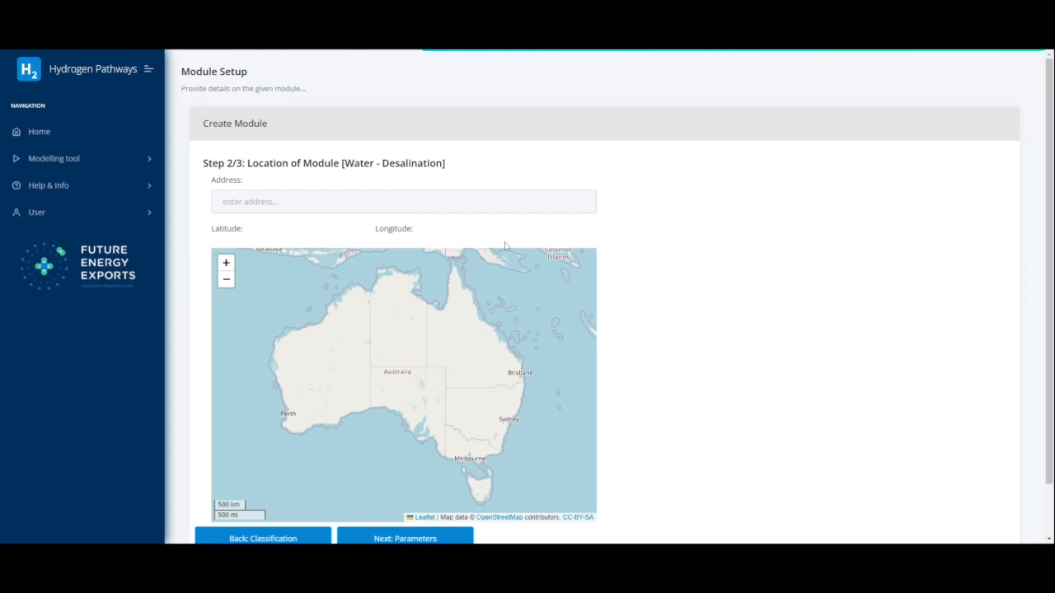
Step: Locate the desalination module at the site's street address in Karratha Industrial Estate, Western Australia, and submit it with the literature default parameters
text(3890 coo)
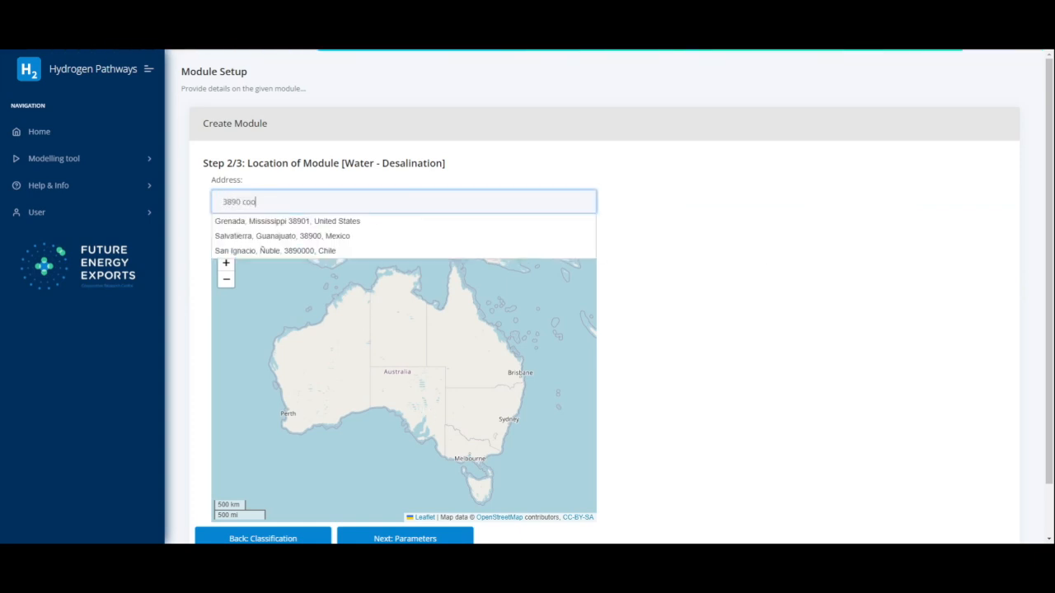
text(lawa)
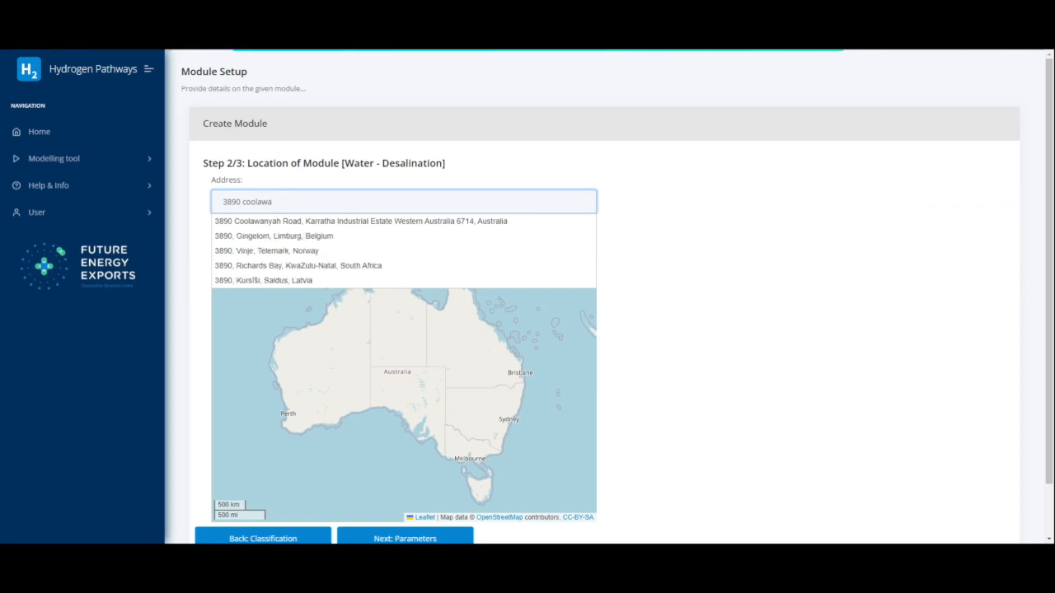
click(518, 221)
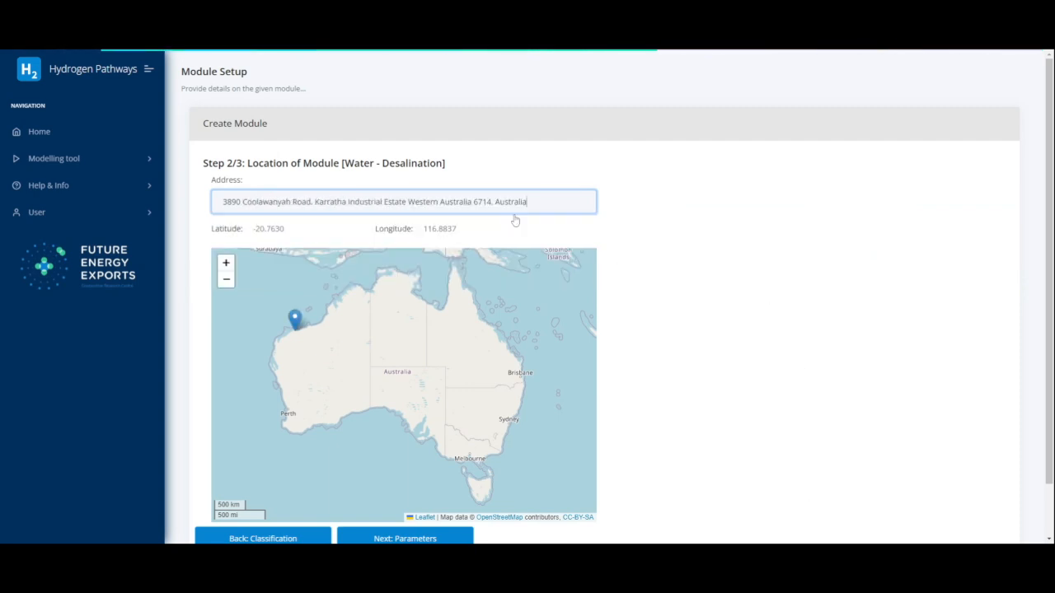
scroll(723, 403, down, 1)
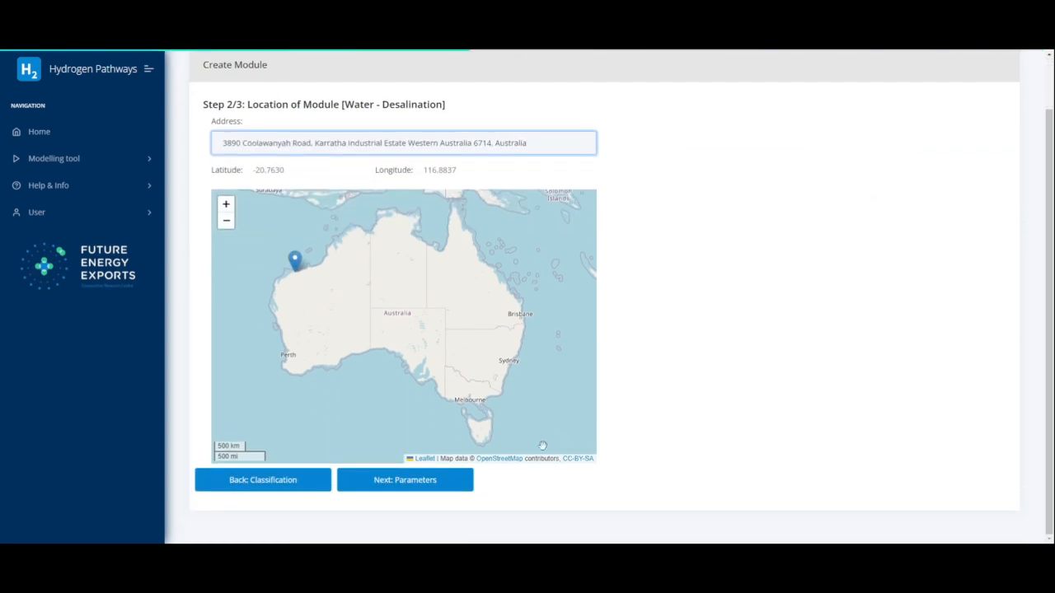
click(423, 483)
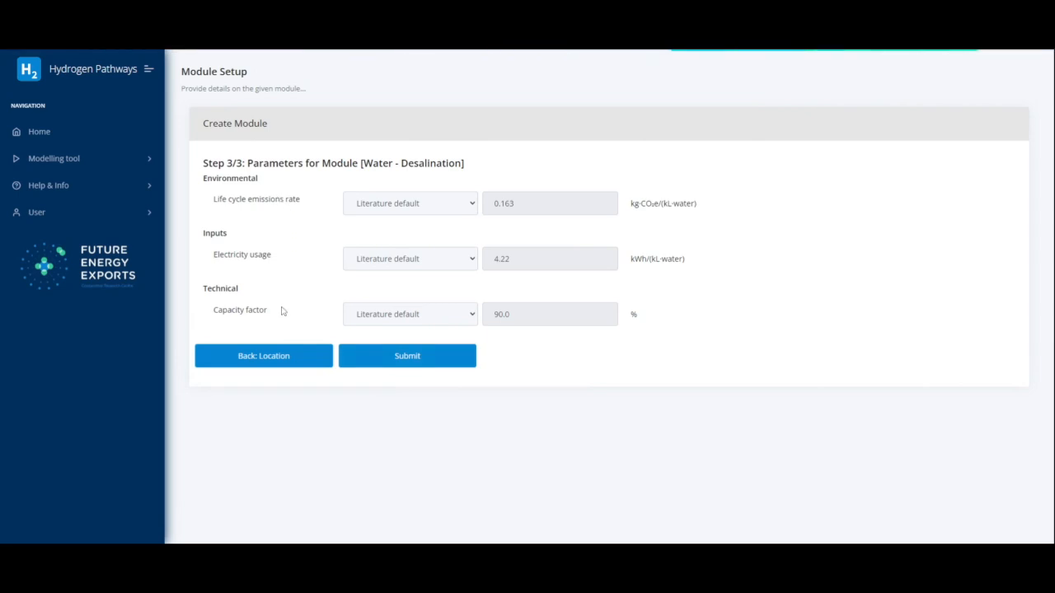
click(422, 365)
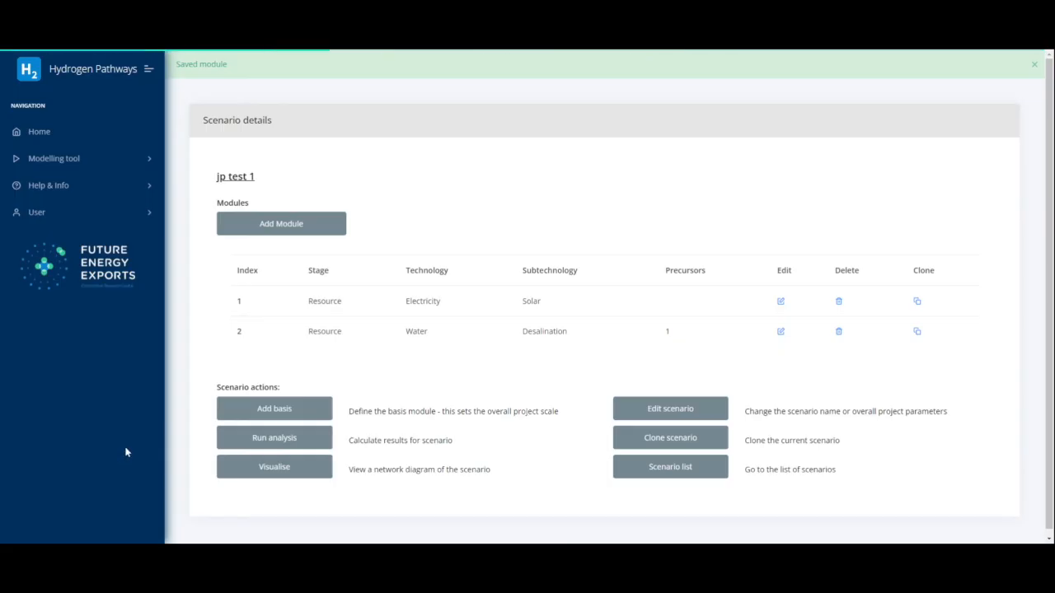
Step: Add a third module classified as Production, Electrolysis, Alkaline with the solar electricity and desalination resources as precursors, and proceed to its location
click(278, 227)
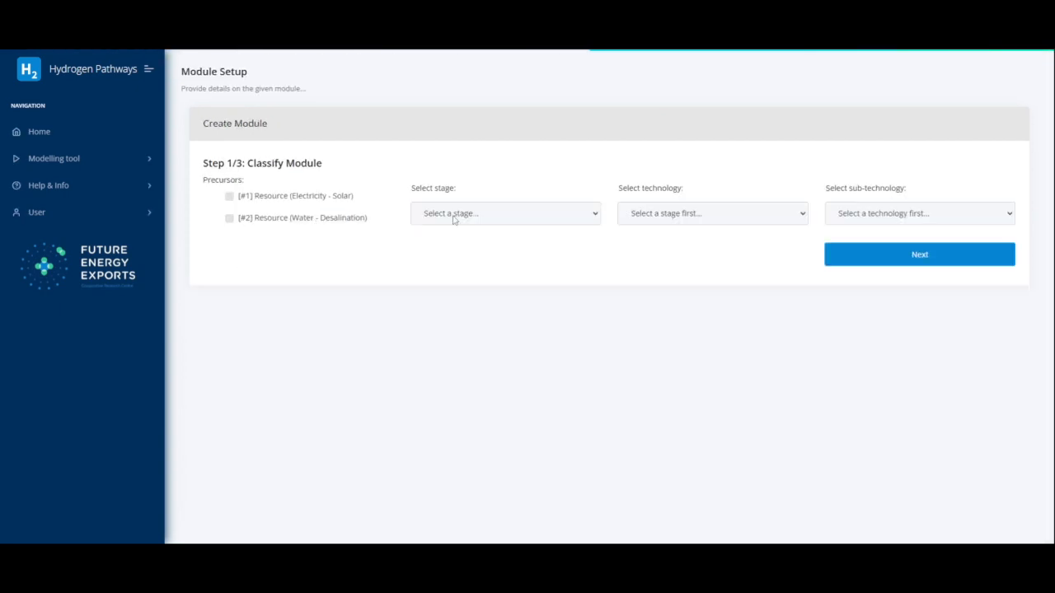
click(522, 216)
click(484, 255)
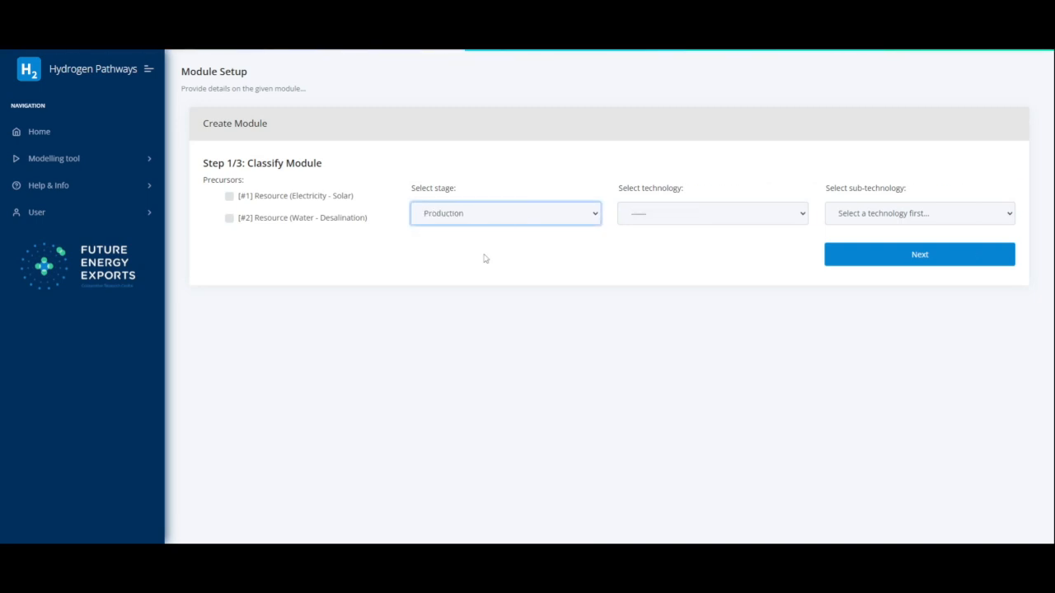
click(682, 227)
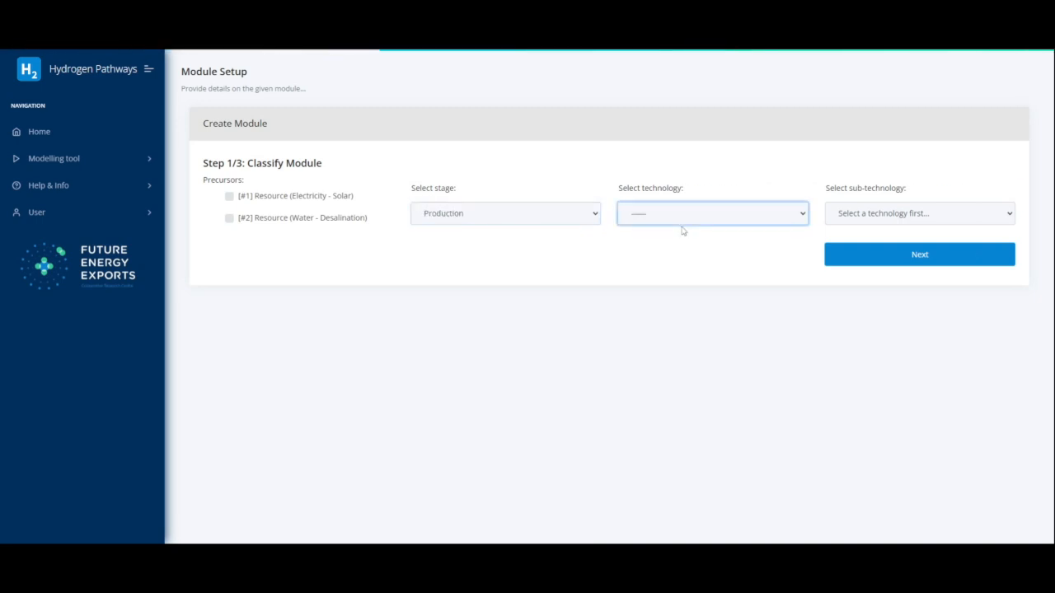
click(684, 243)
click(875, 212)
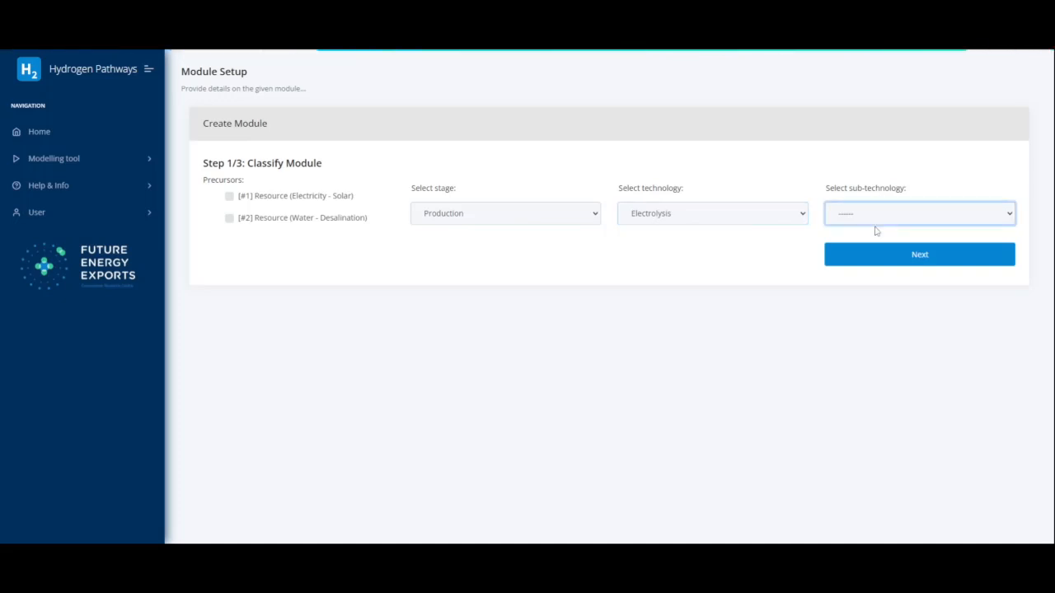
click(876, 231)
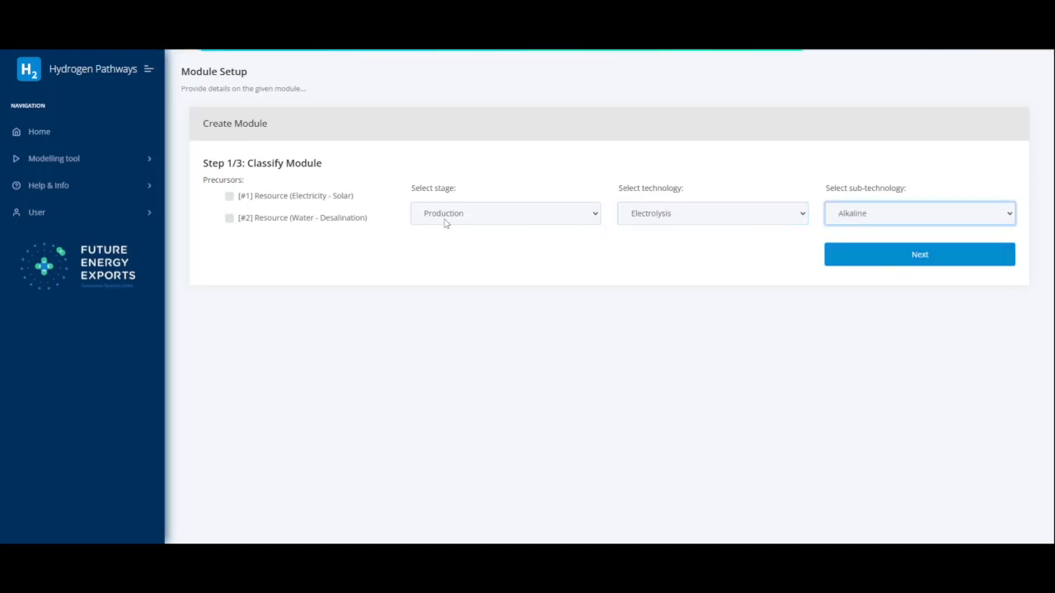
click(229, 197)
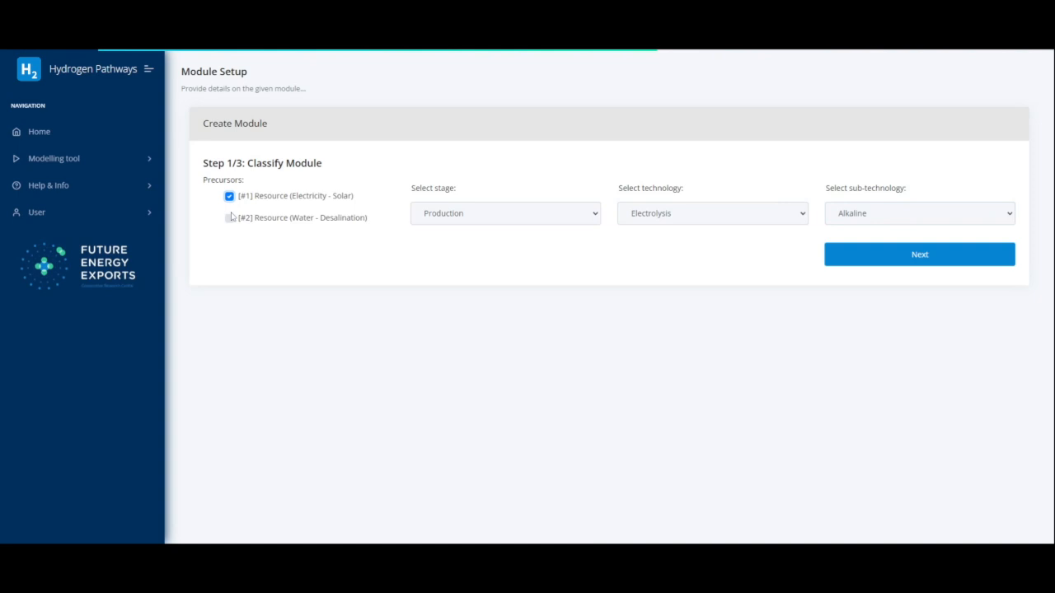
click(229, 219)
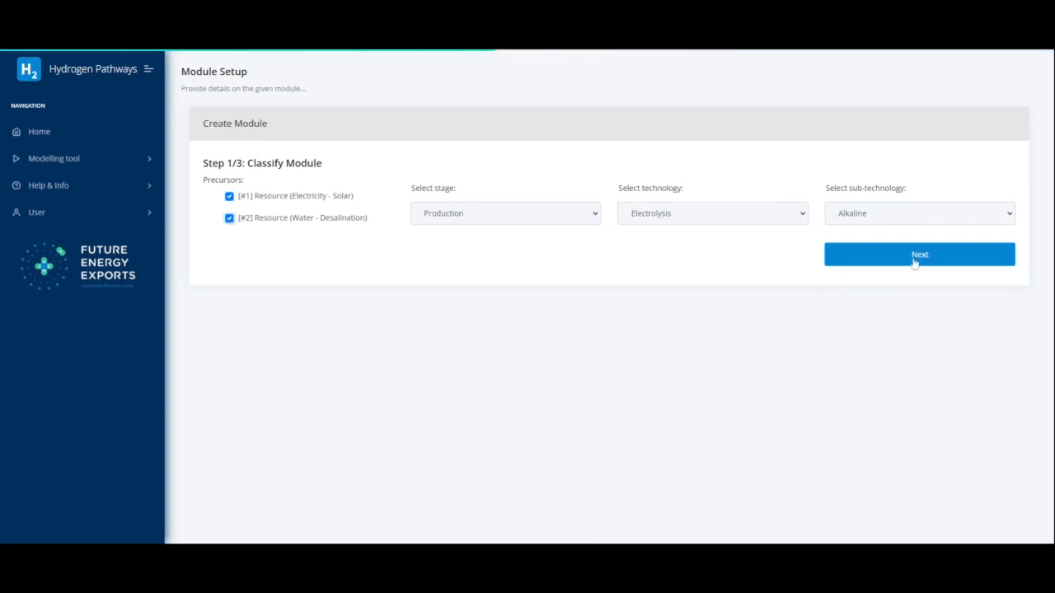
click(917, 262)
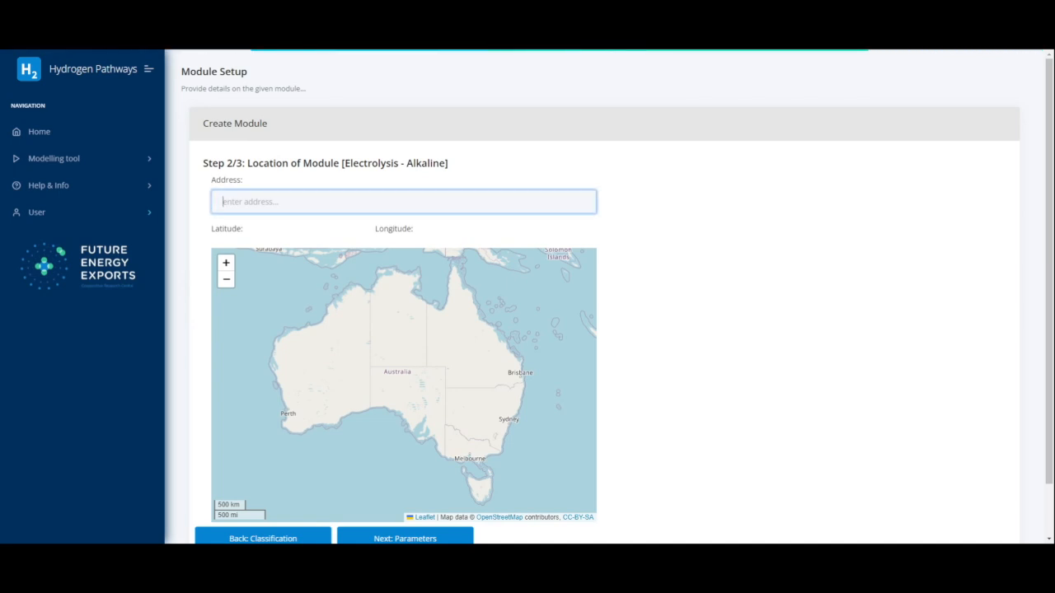
Step: Locate the alkaline electrolysis module at the same Karratha Industrial Estate street address and submit it with the literature default parameters
text(3890 c)
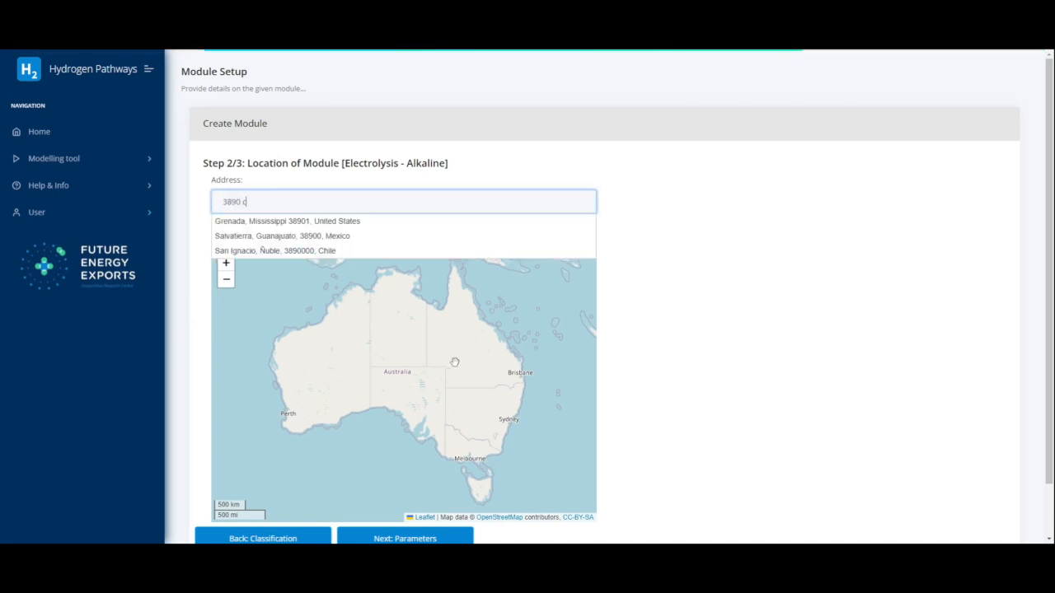
text(oola)
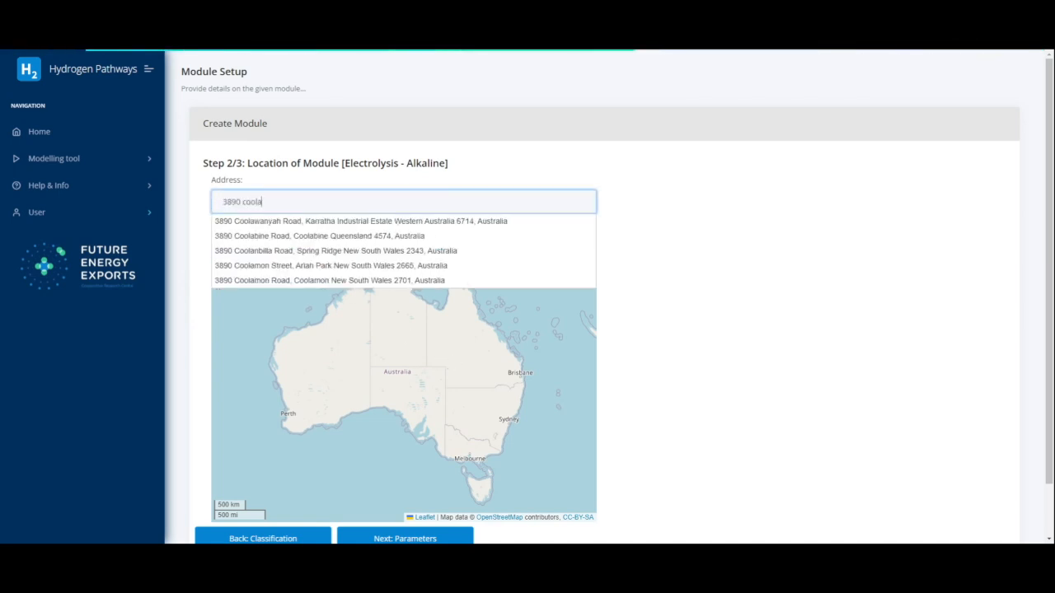
click(342, 227)
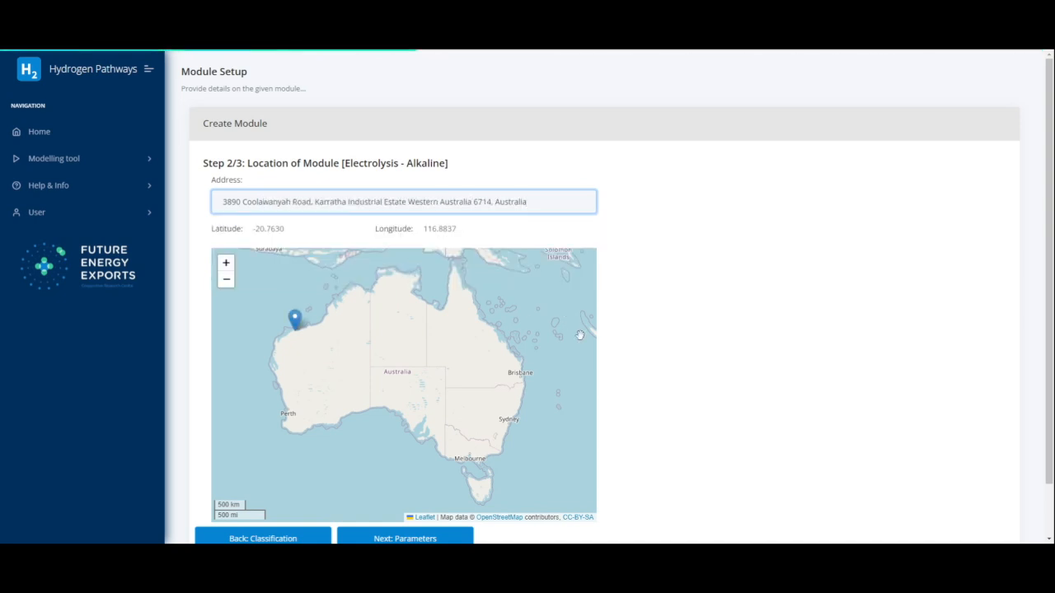
scroll(669, 375, down, 1)
click(455, 488)
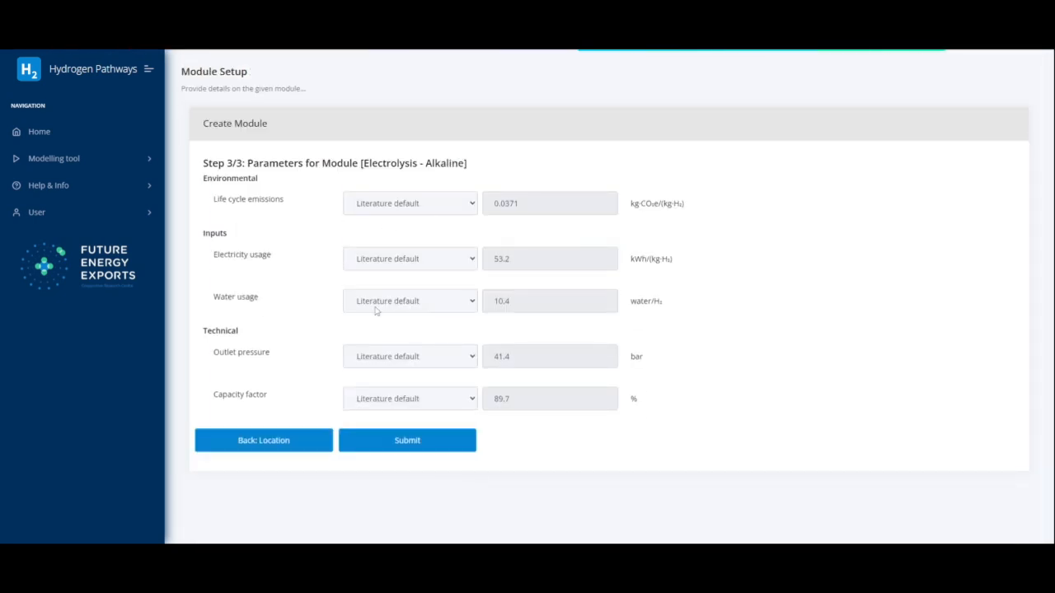
click(412, 441)
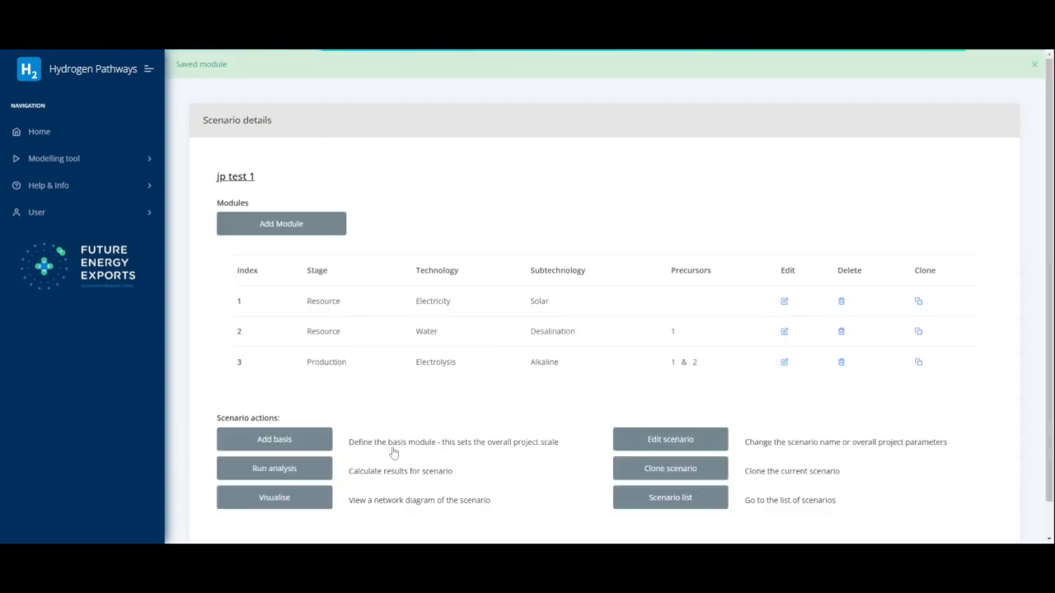
Step: Add a fourth module classified as Conversion, Compression, Hydrogen Compression with the solar electricity and alkaline electrolysis modules as precursors, and proceed to its location
click(276, 225)
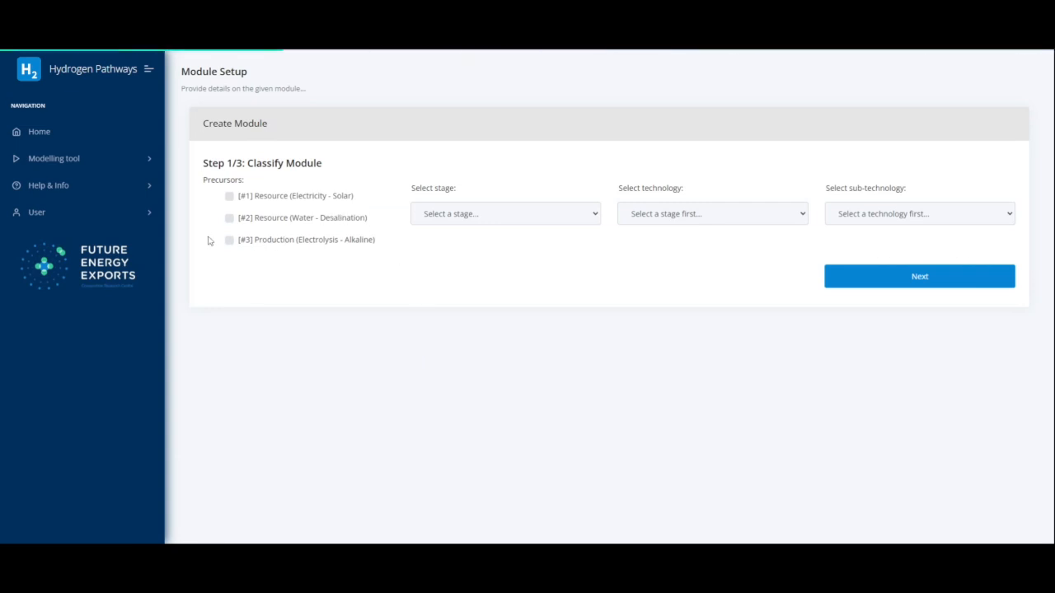
click(230, 197)
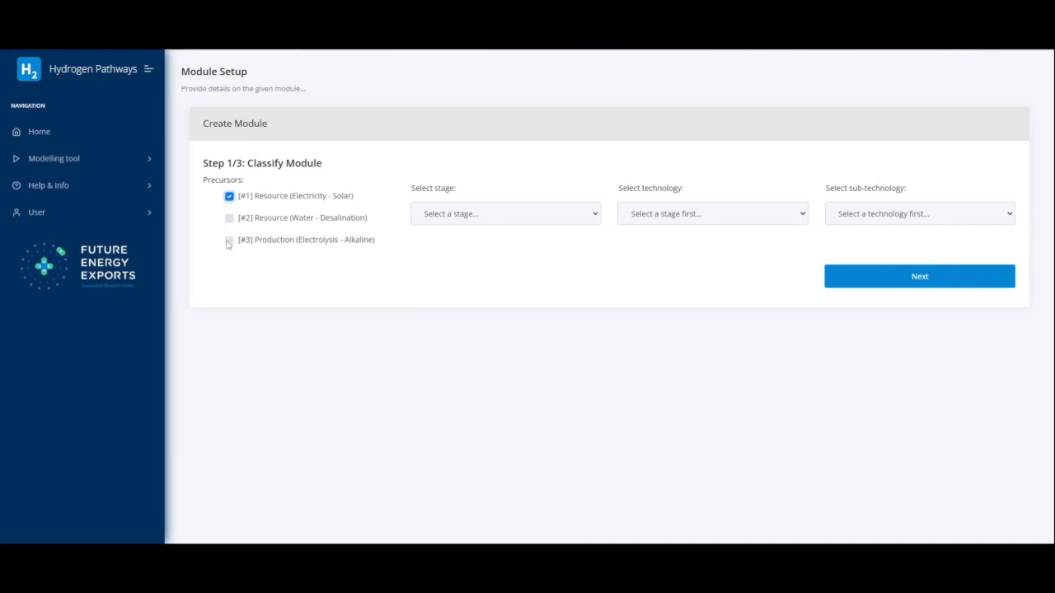
click(229, 240)
click(486, 220)
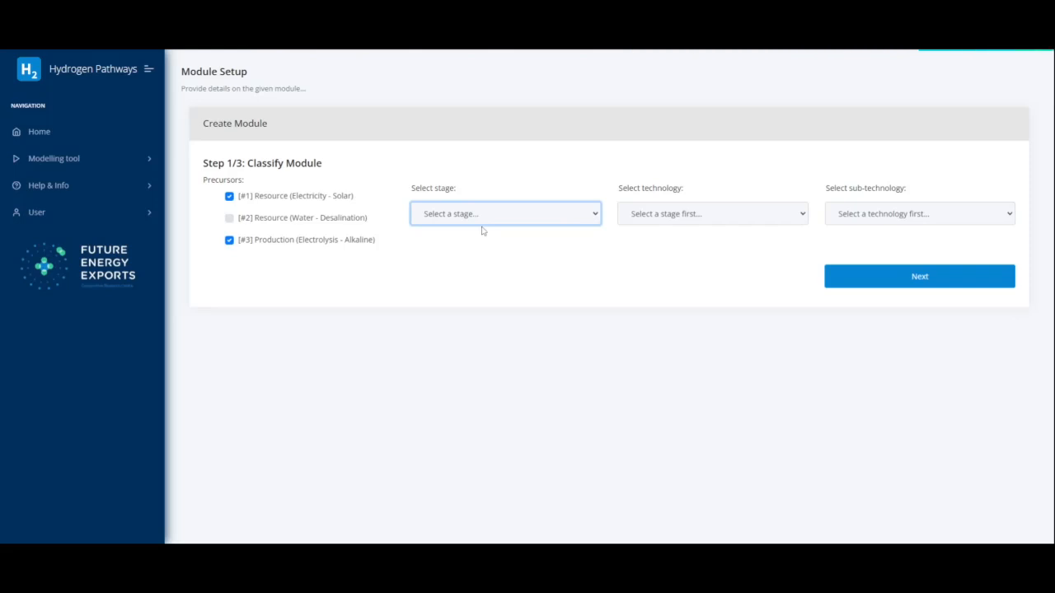
click(476, 266)
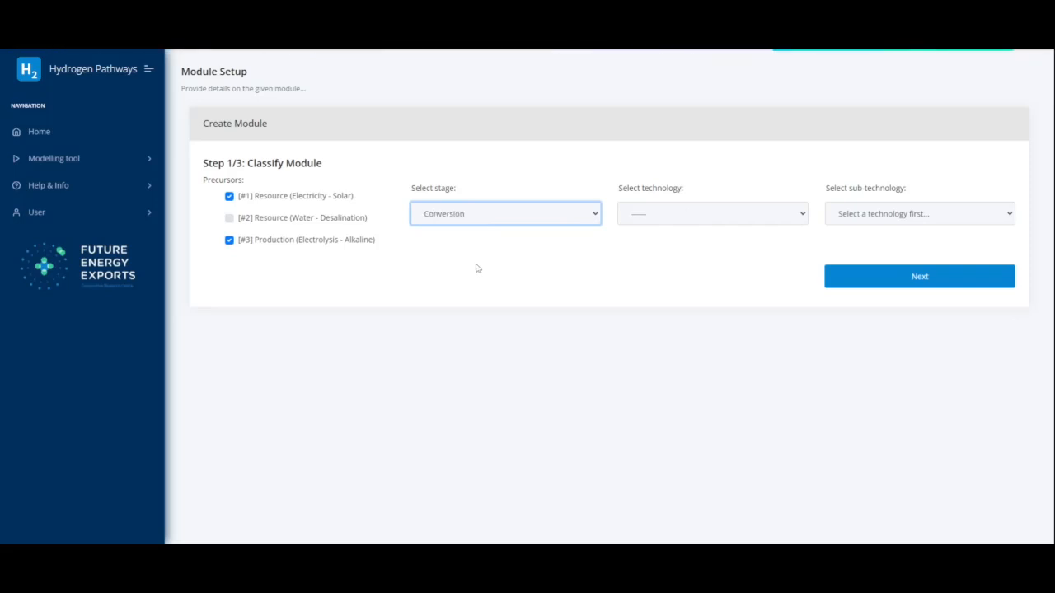
click(665, 222)
click(653, 244)
click(858, 216)
click(862, 245)
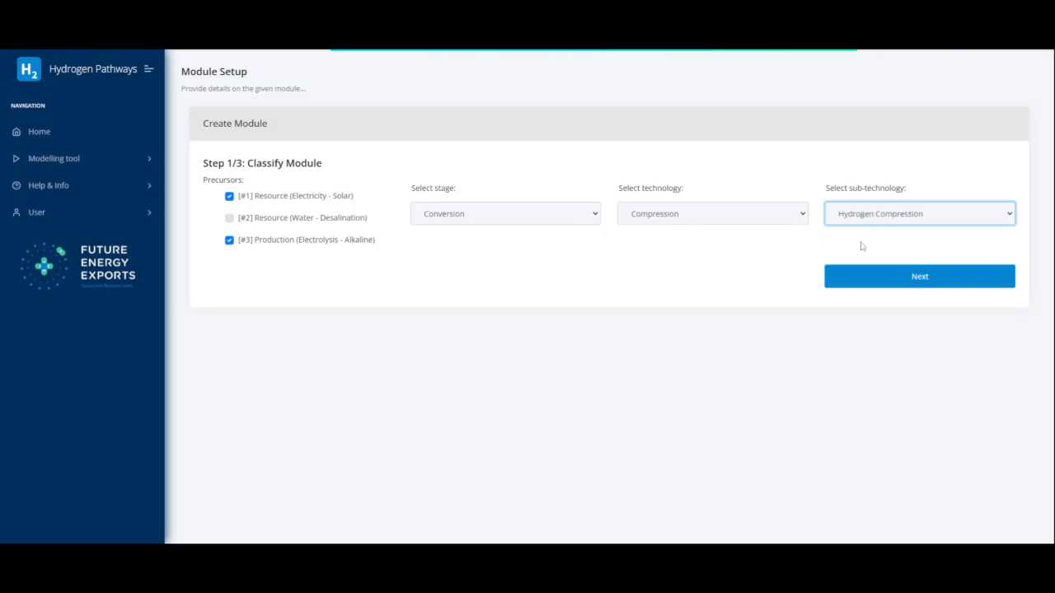
click(905, 286)
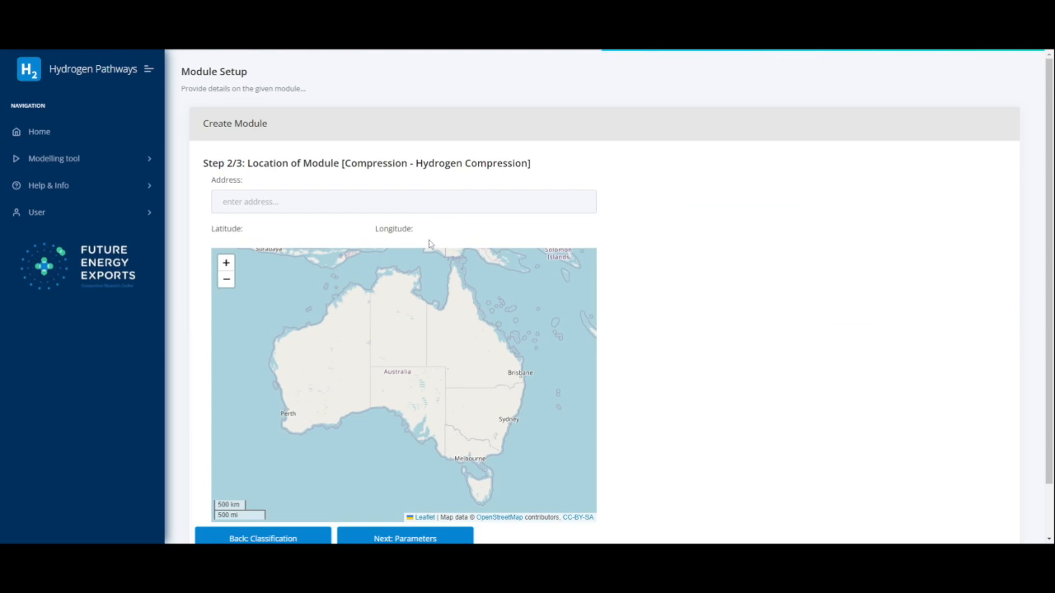
Step: Locate the hydrogen compression module at the same Karratha Industrial Estate street address and submit it with the literature default parameters
text(c)
key(BackSpace)
text(3890 c)
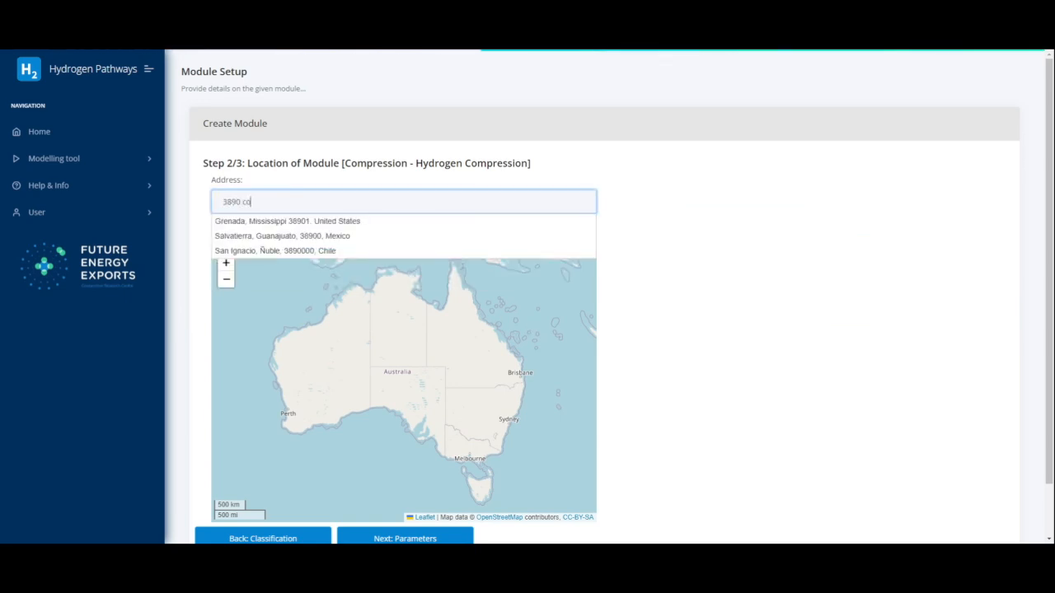
text(ola)
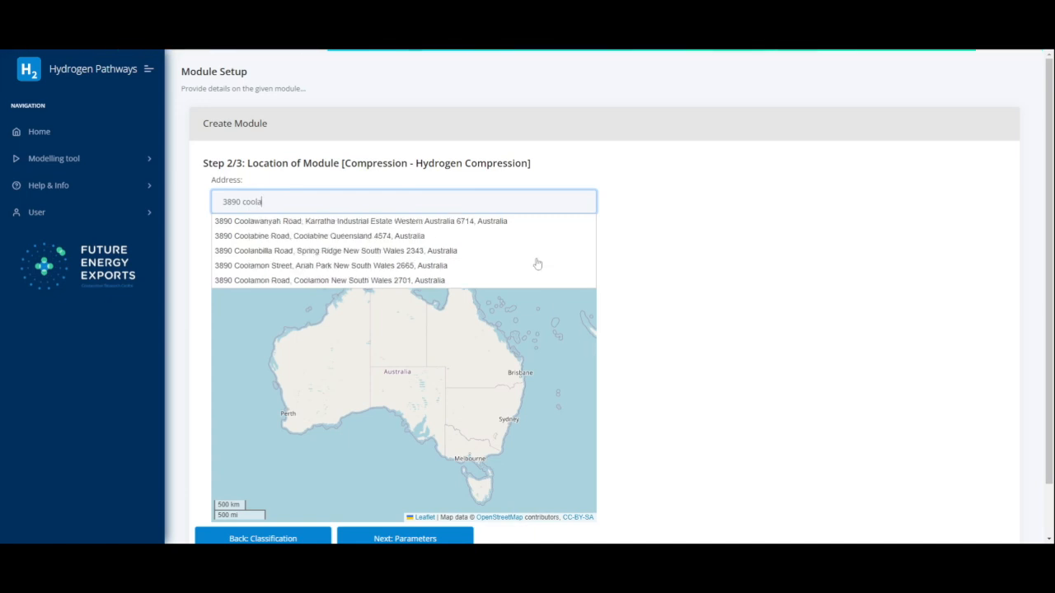
click(506, 222)
scroll(582, 325, down, 1)
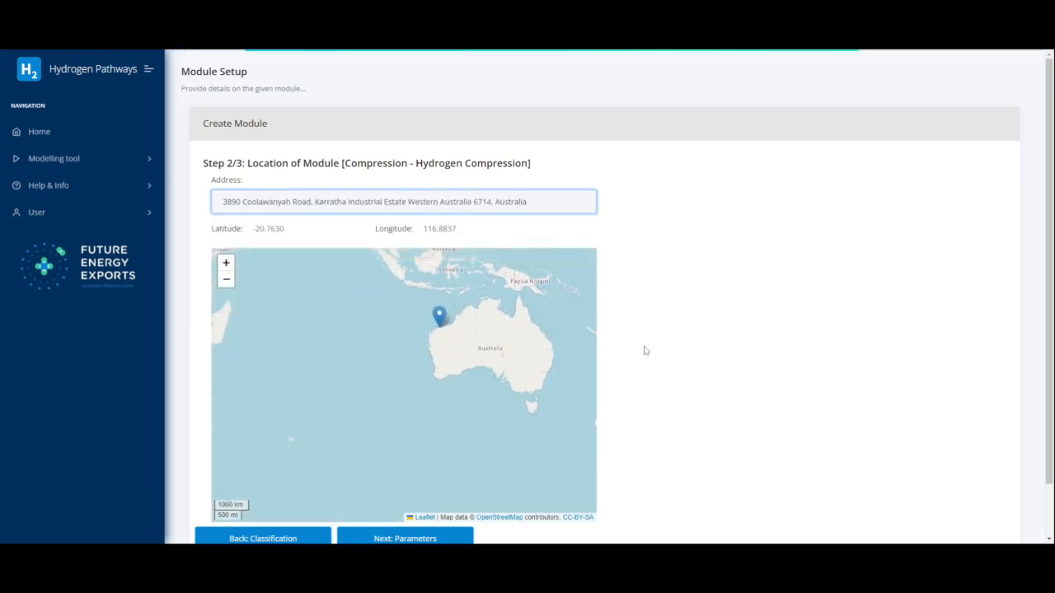
scroll(659, 354, down, 2)
click(392, 492)
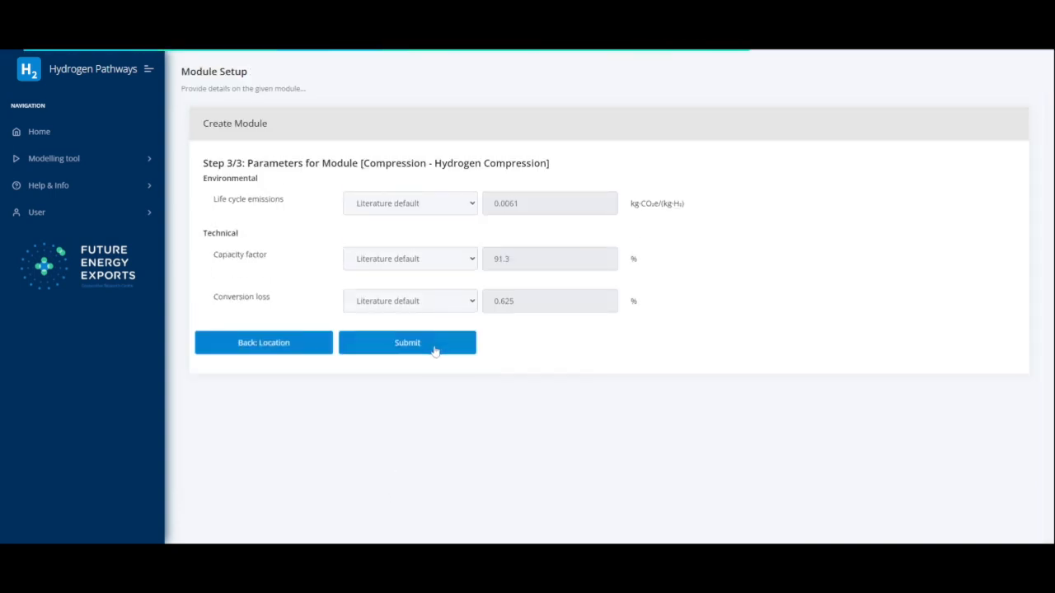
click(417, 358)
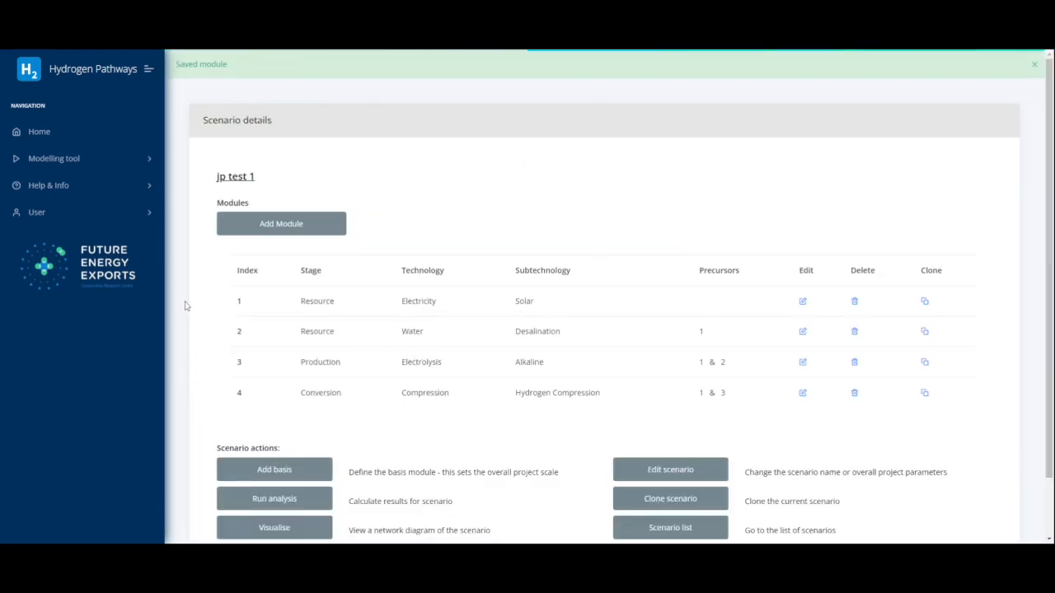
Step: Add a fifth module classified as Storage, Compressed H2, Tanks with the hydrogen compression module as its precursor, and proceed to its location
click(264, 227)
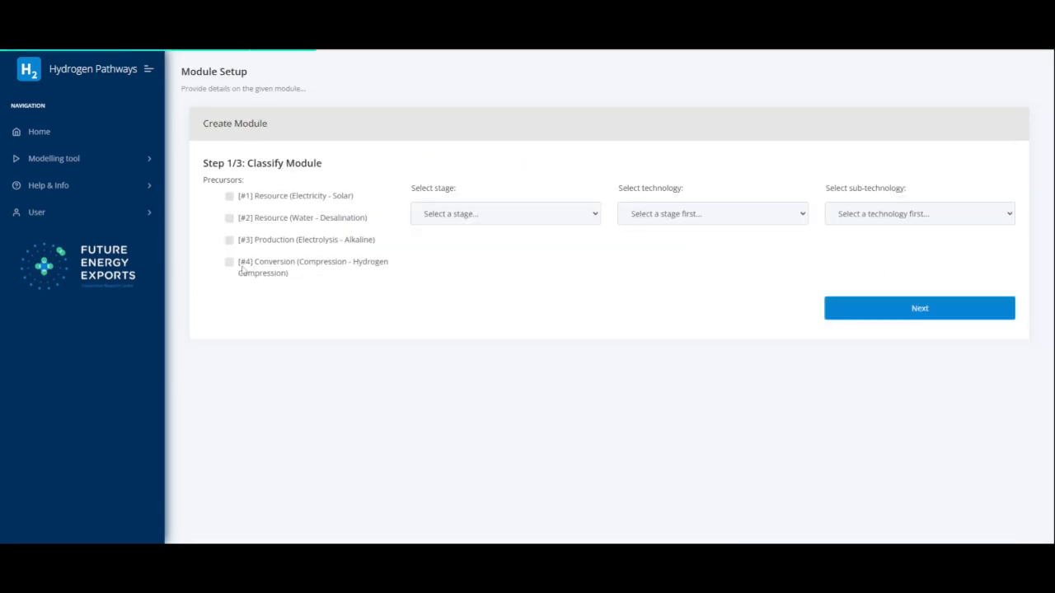
click(484, 218)
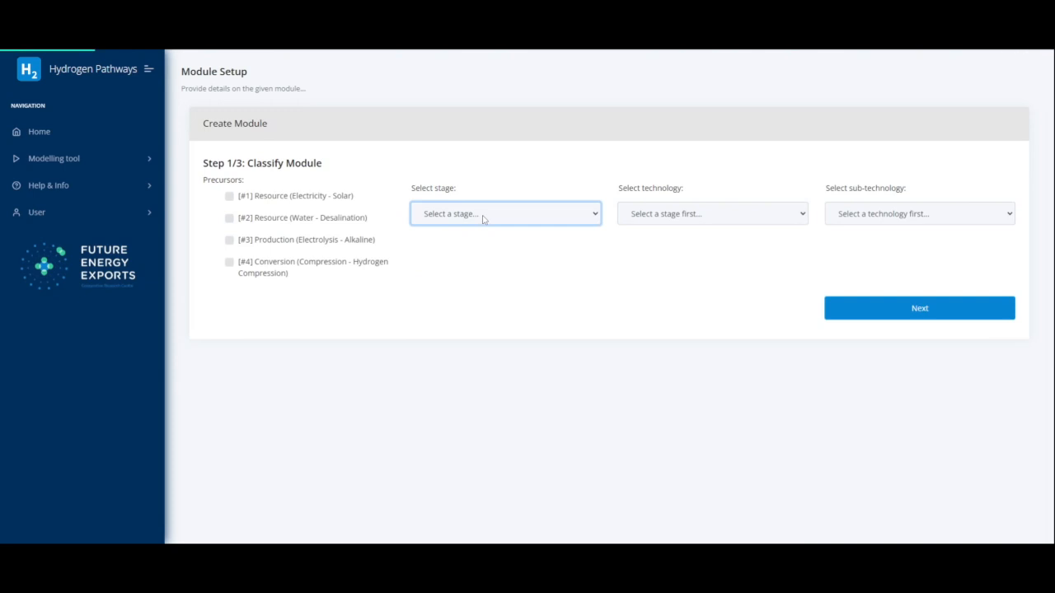
click(471, 274)
click(709, 219)
click(699, 230)
click(921, 219)
click(854, 245)
click(917, 313)
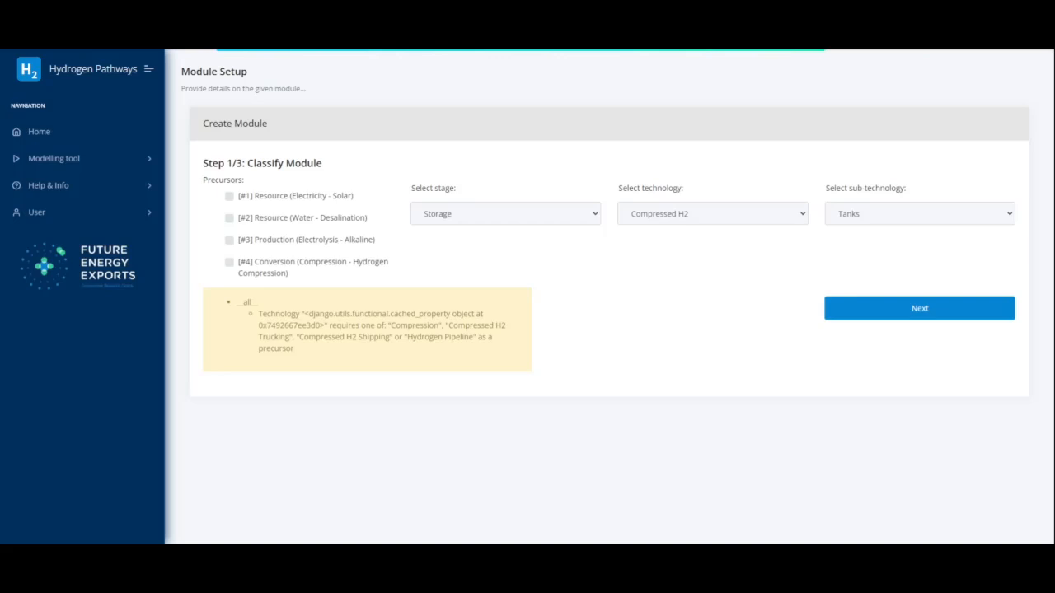
click(235, 262)
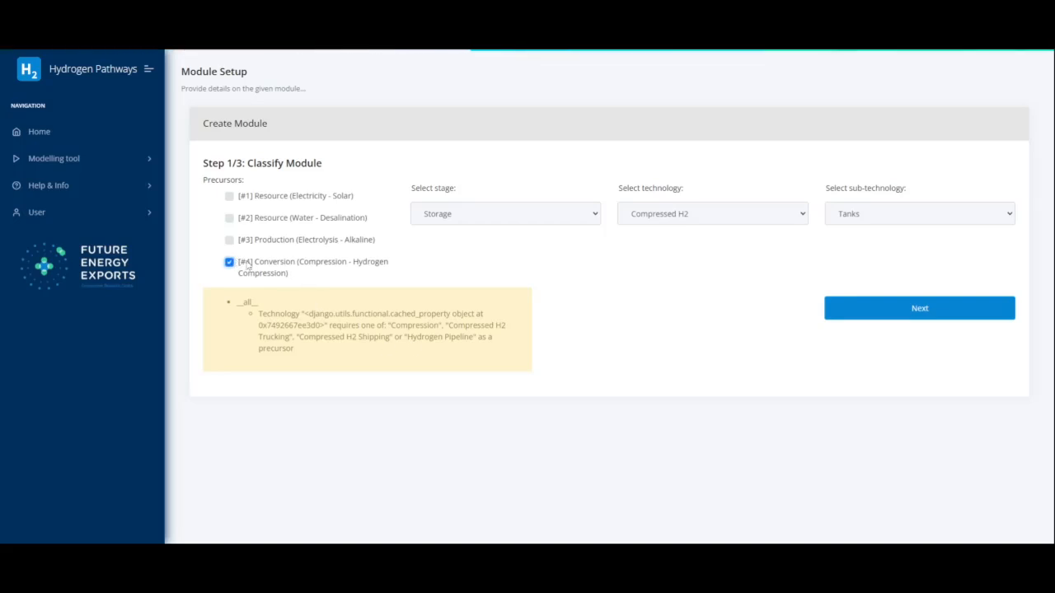
click(917, 312)
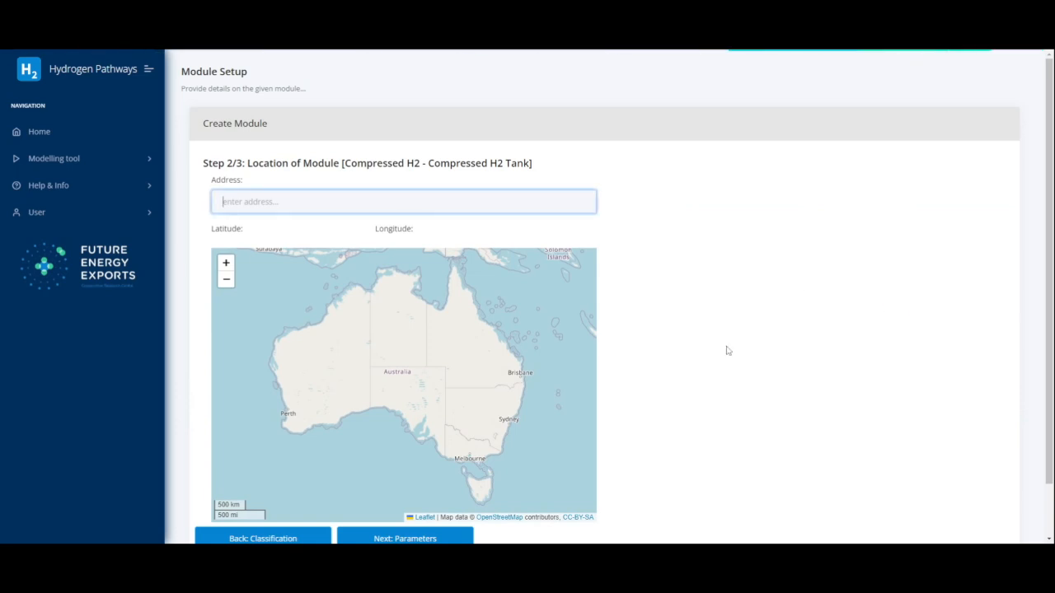
Step: Locate the compressed H2 tank module at the same Karratha Industrial Estate street address and submit it with the literature default parameters
text(3890 coolya)
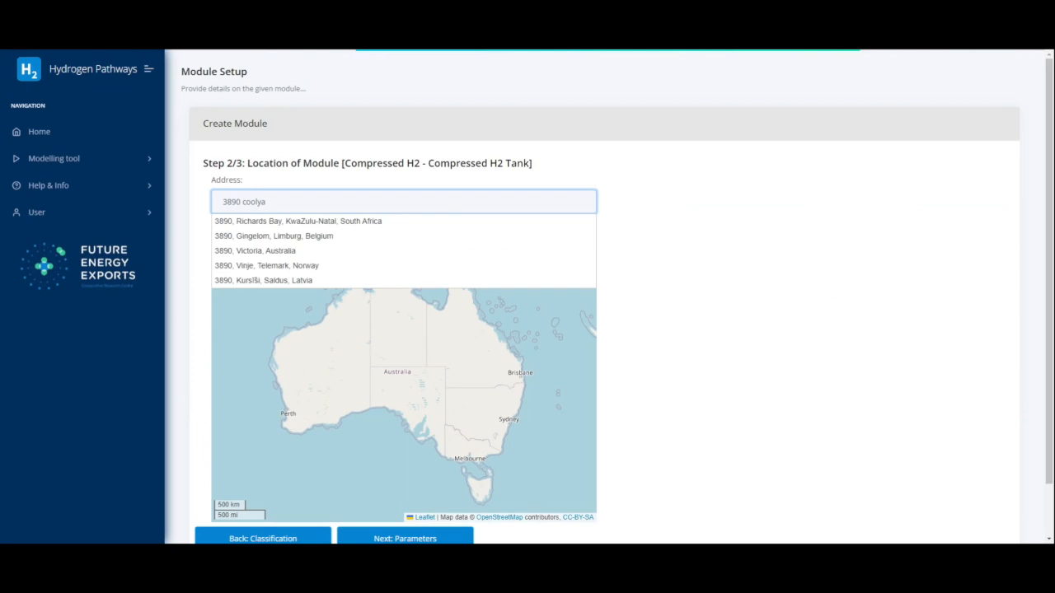
key(BackSpace)
key(BackSpace)
text(a)
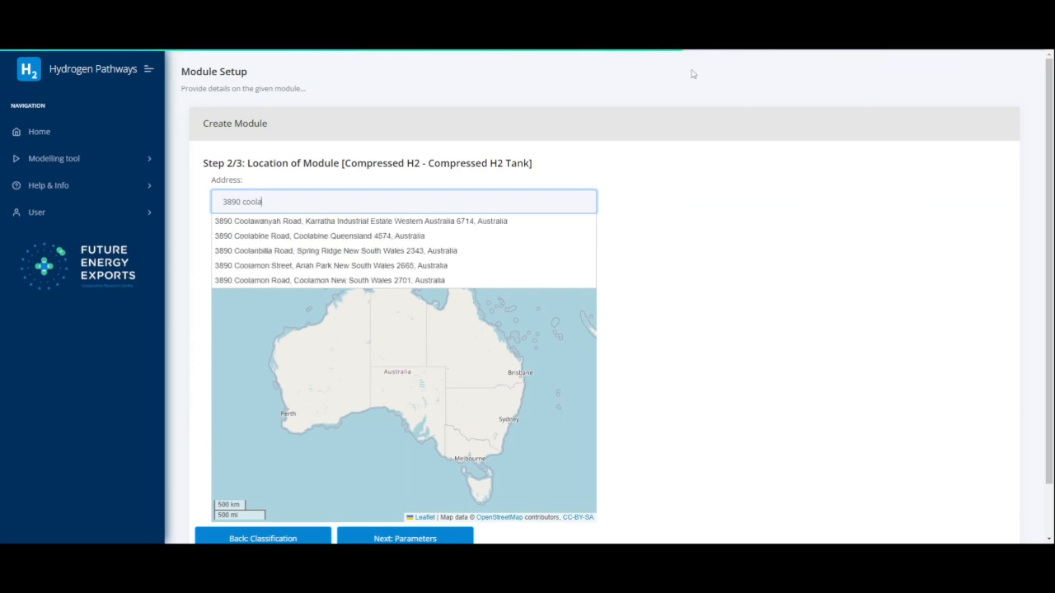
click(398, 221)
scroll(534, 322, down, 1)
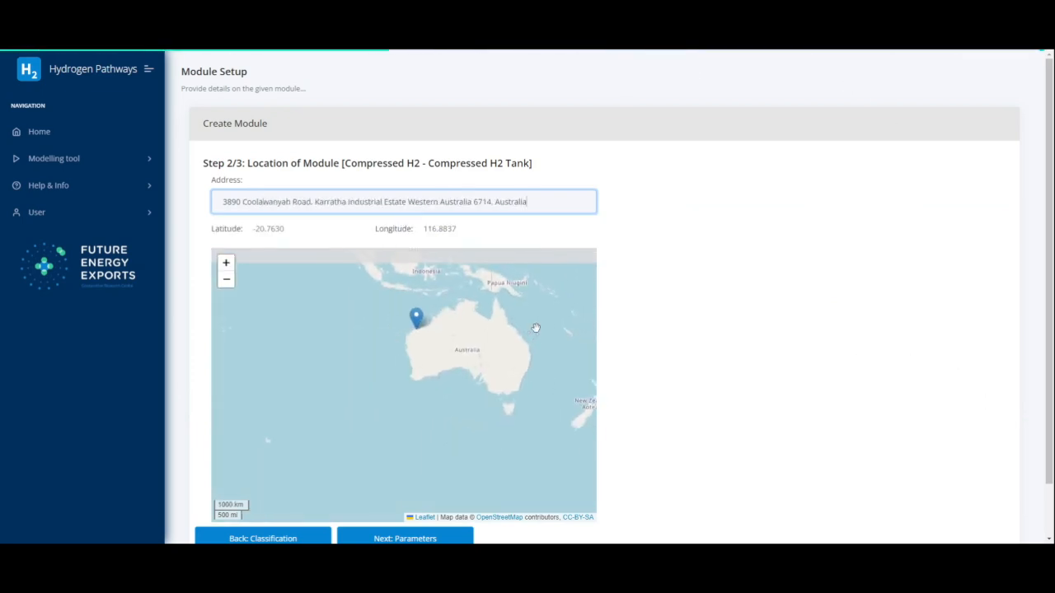
scroll(662, 335, down, 1)
click(406, 484)
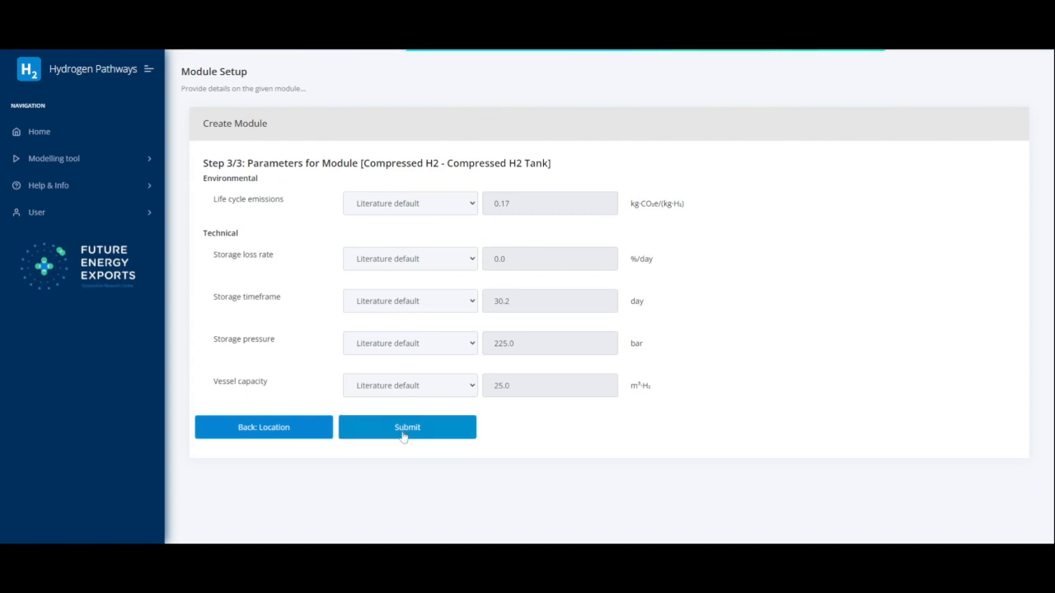
click(398, 430)
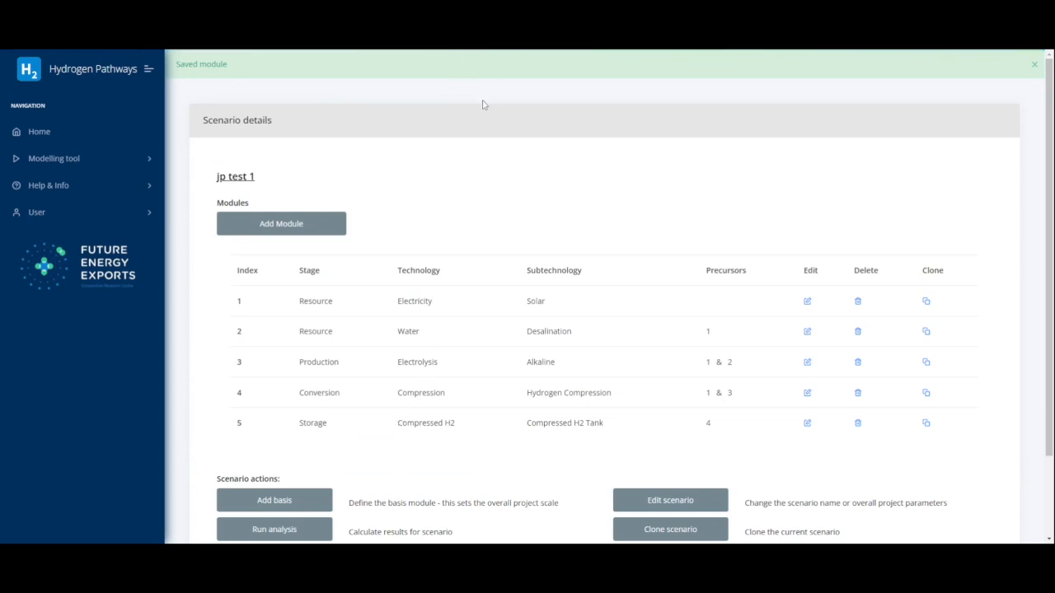
Step: Define the alkaline electrolysis production module as the scenario basis with a true scale of 100000 kg H2/day
scroll(596, 212, down, 2)
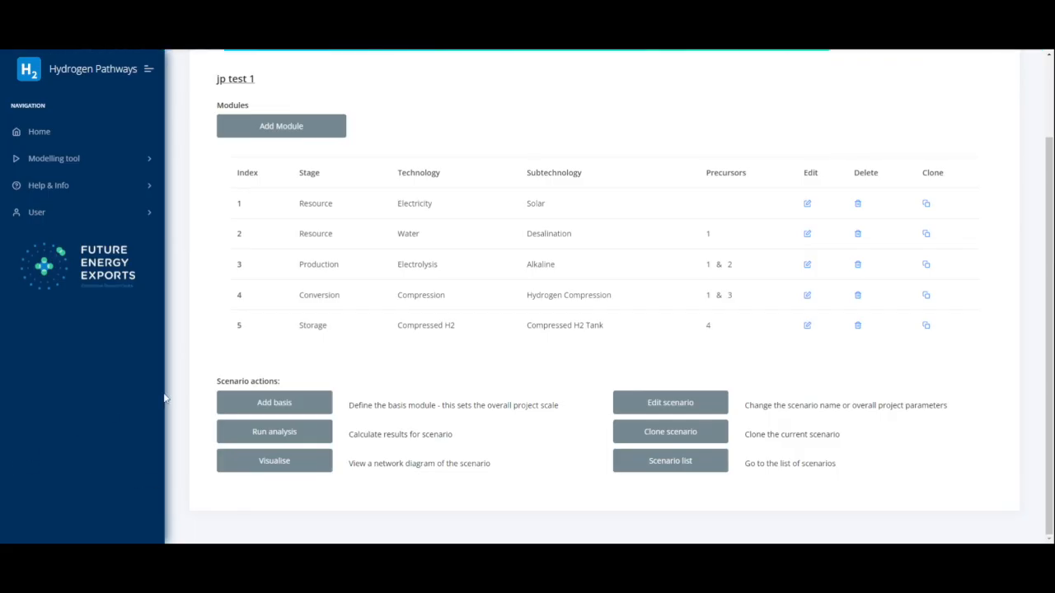
click(287, 409)
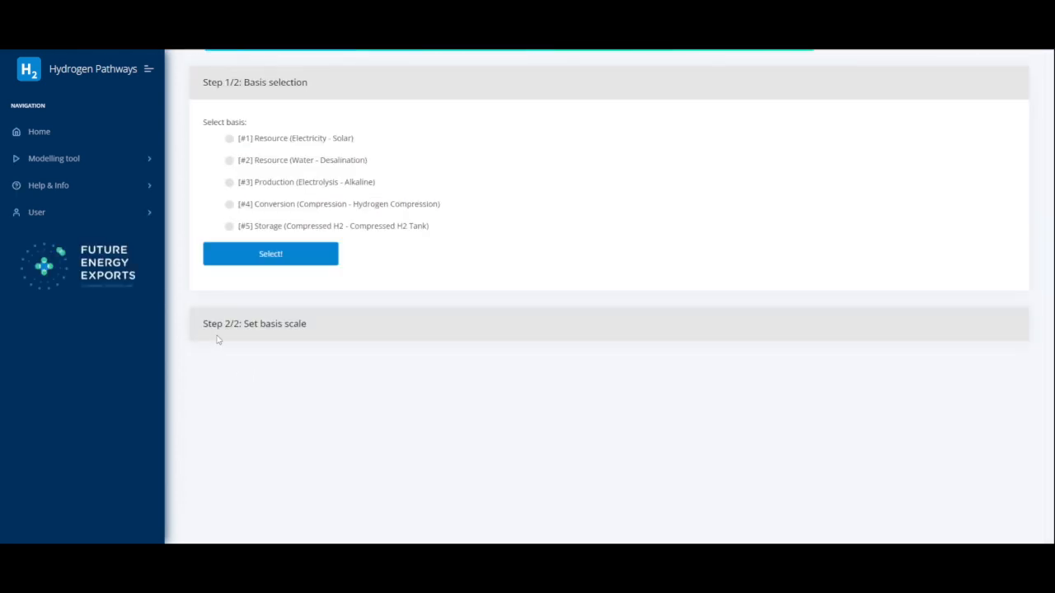
click(229, 182)
click(272, 255)
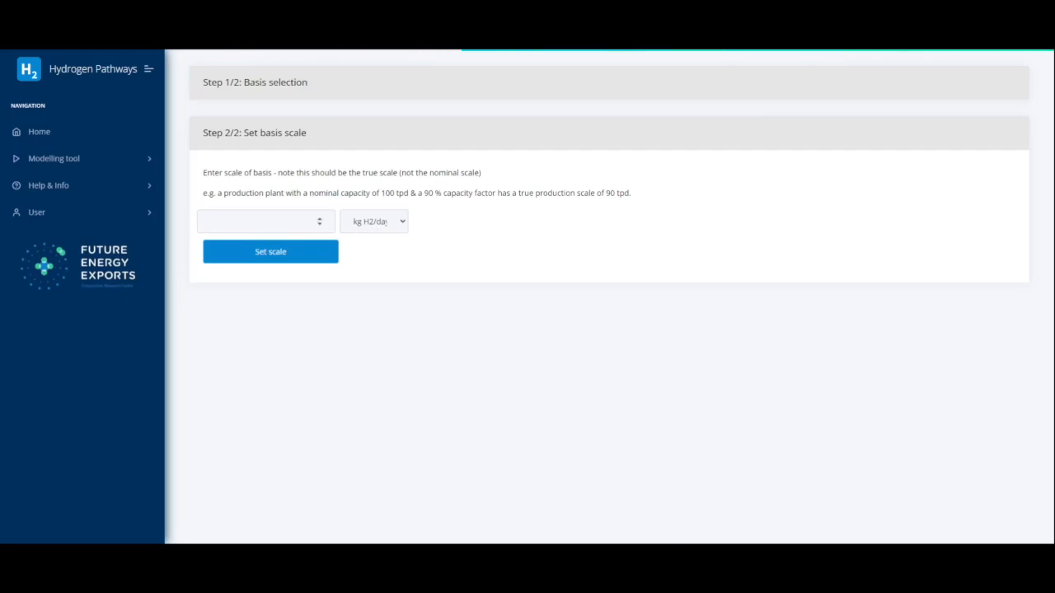
click(276, 221)
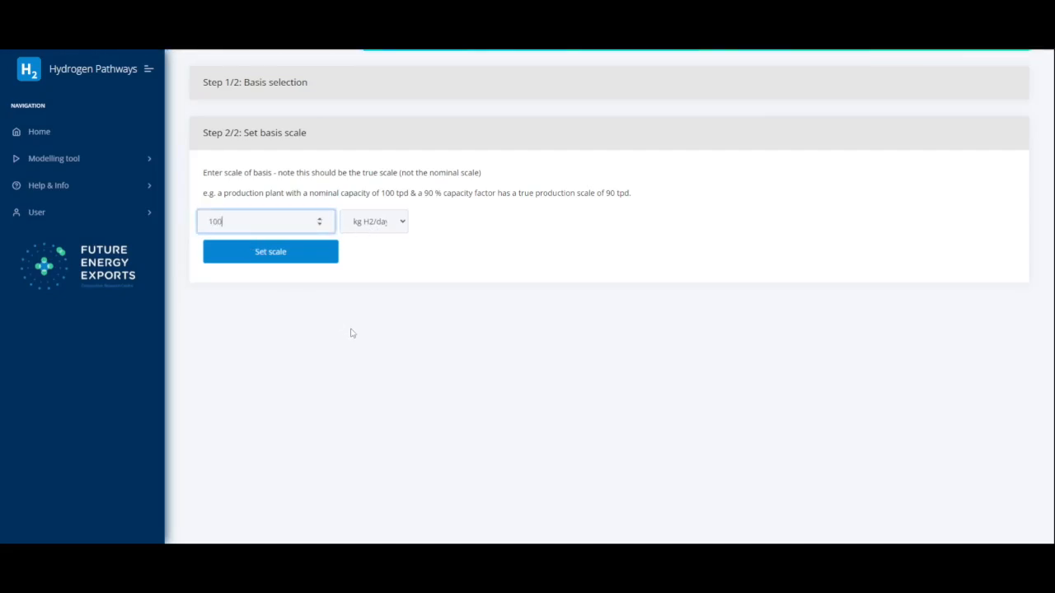
text(100000)
click(286, 259)
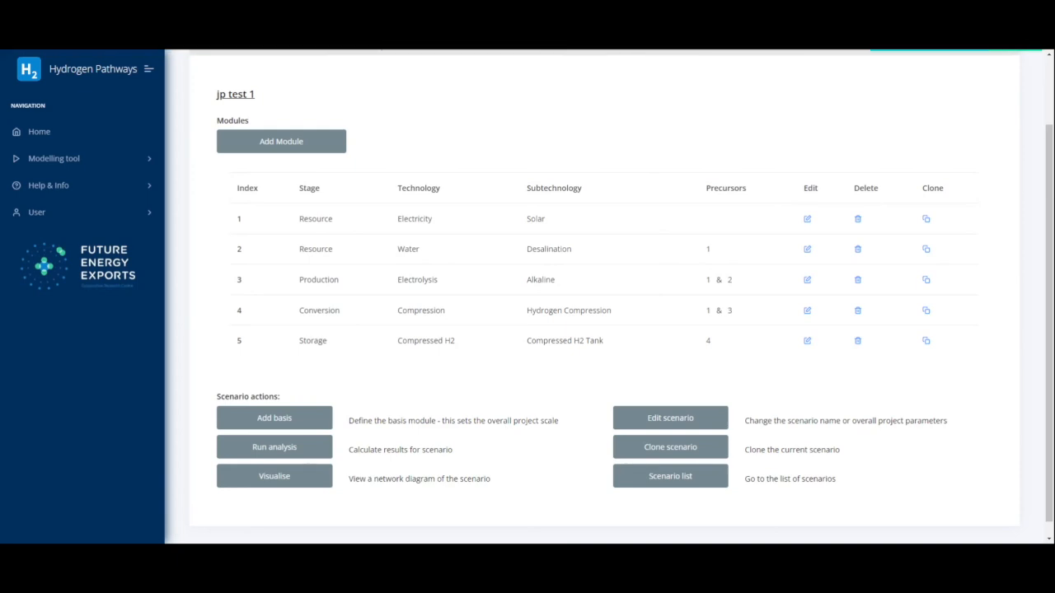
Step: Run the analysis for the scenario and review the cost and emissions charts and the module results table
click(279, 447)
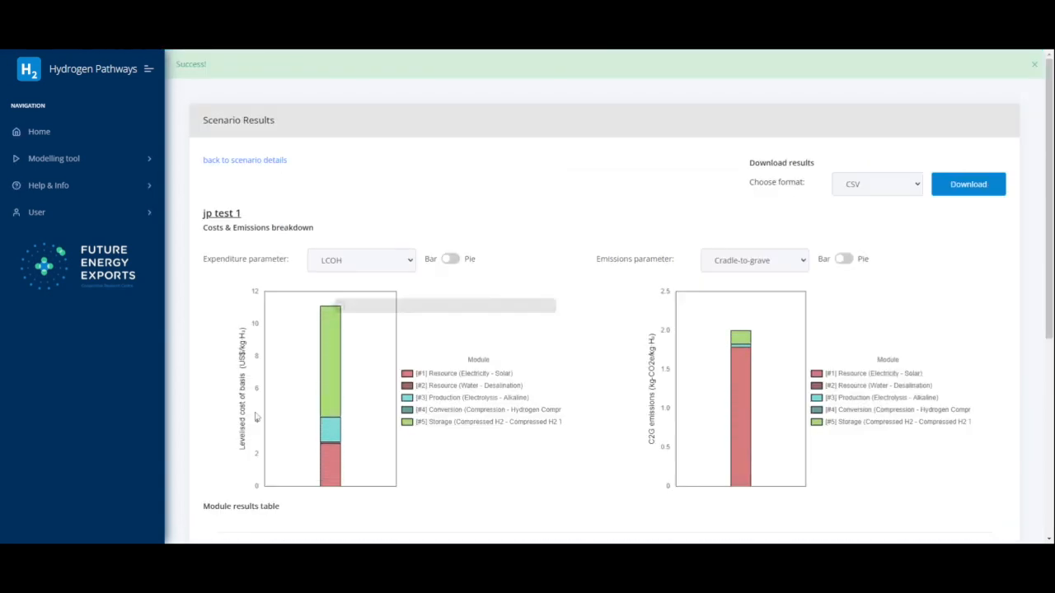
scroll(202, 375, down, 1)
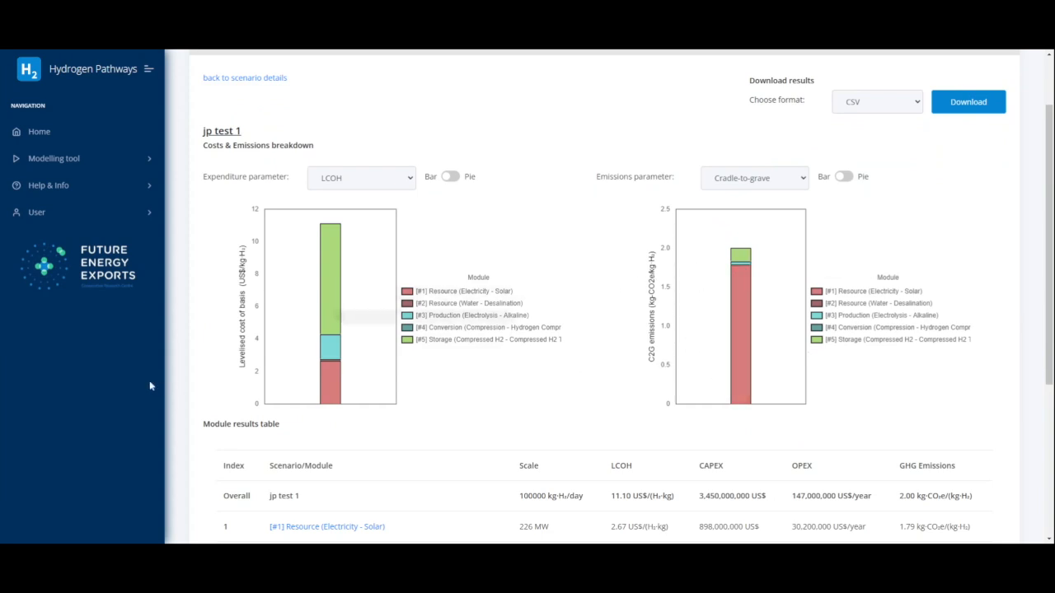
scroll(141, 366, down, 2)
scroll(143, 369, down, 5)
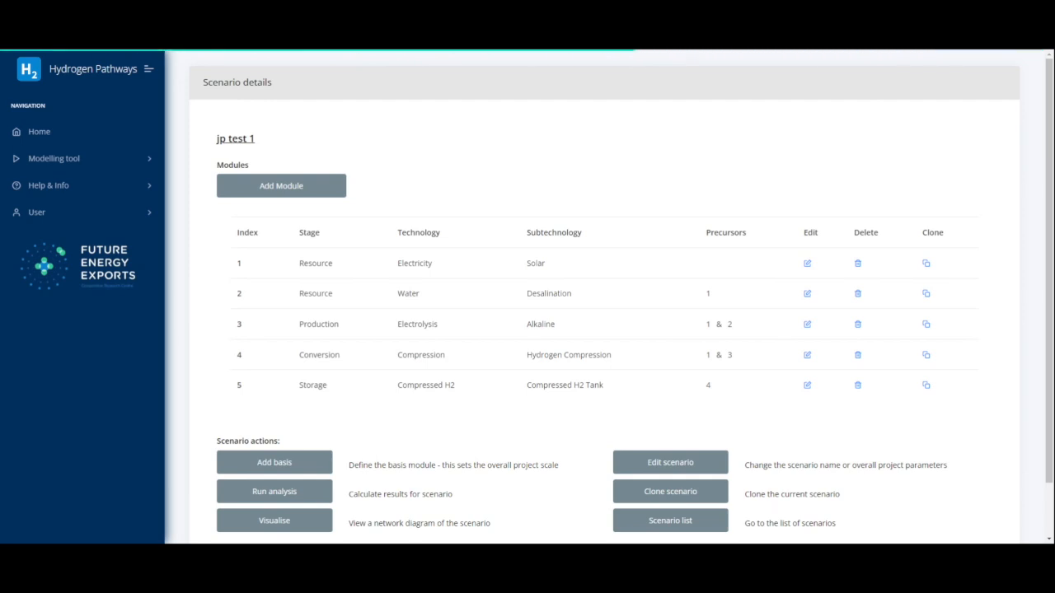
Step: View the network diagram of the scenario's modules and return to the scenario details
scroll(239, 427, down, 1)
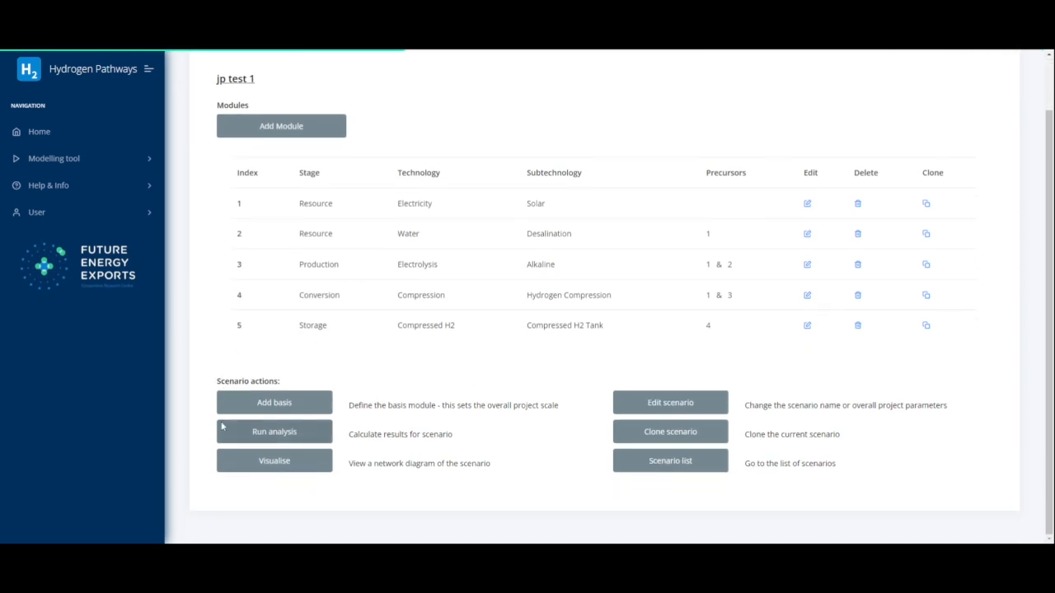
click(260, 467)
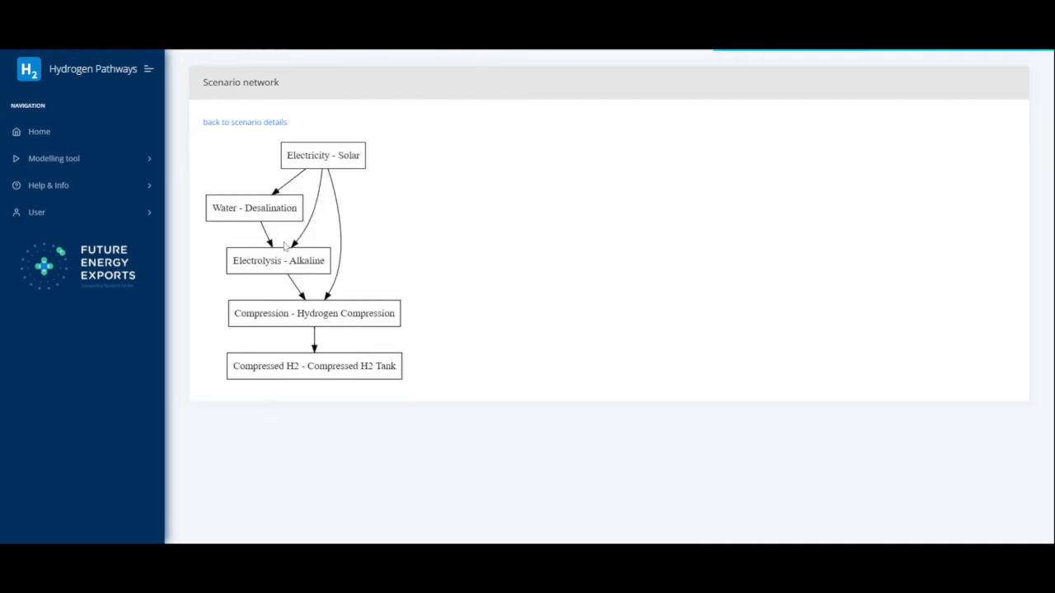
click(231, 123)
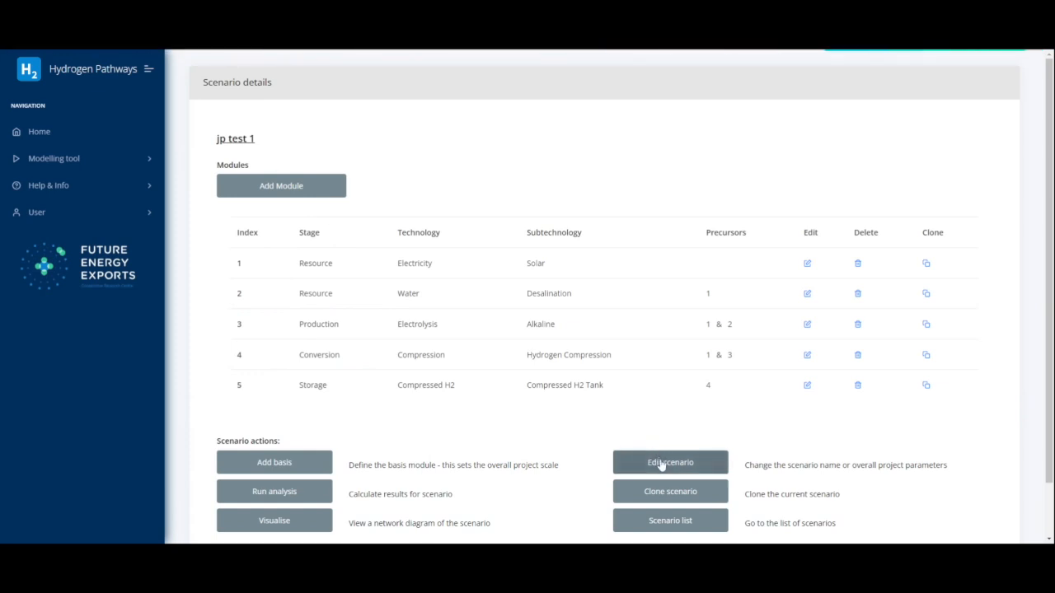